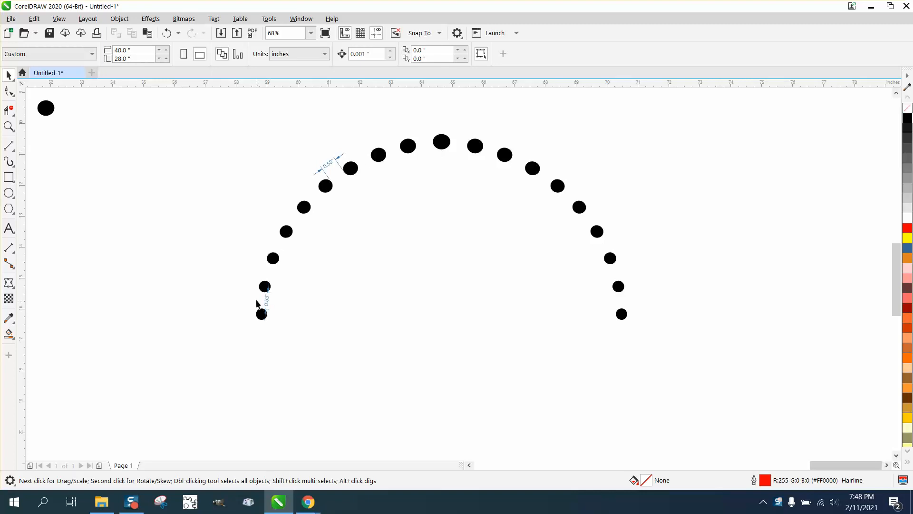
Delete the dotted circle group and the white and yellow rectangles from the page
scroll(224, 233, down, 4)
click(68, 196)
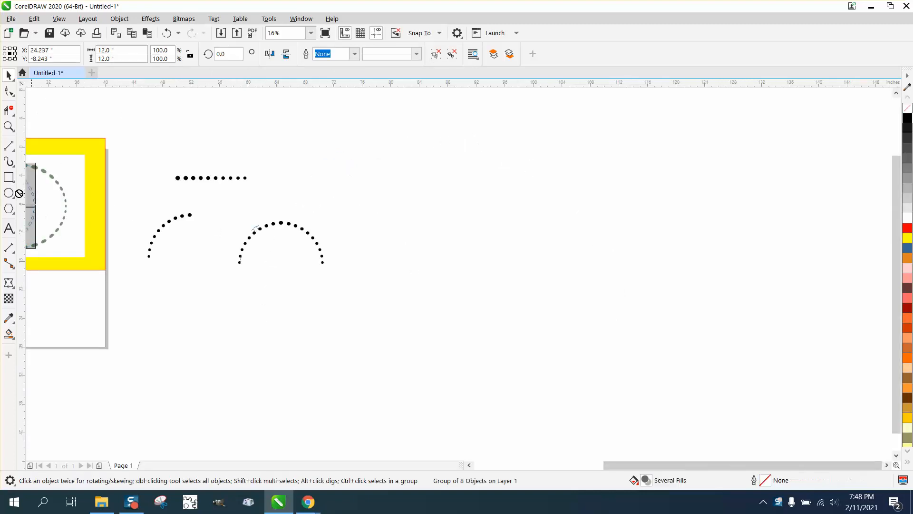
key(Delete)
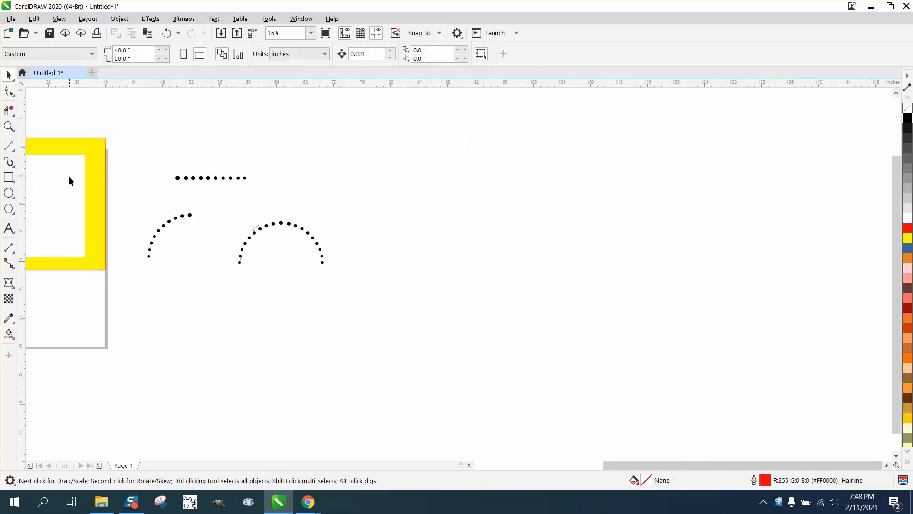
click(81, 174)
key(Delete)
click(95, 175)
key(Delete)
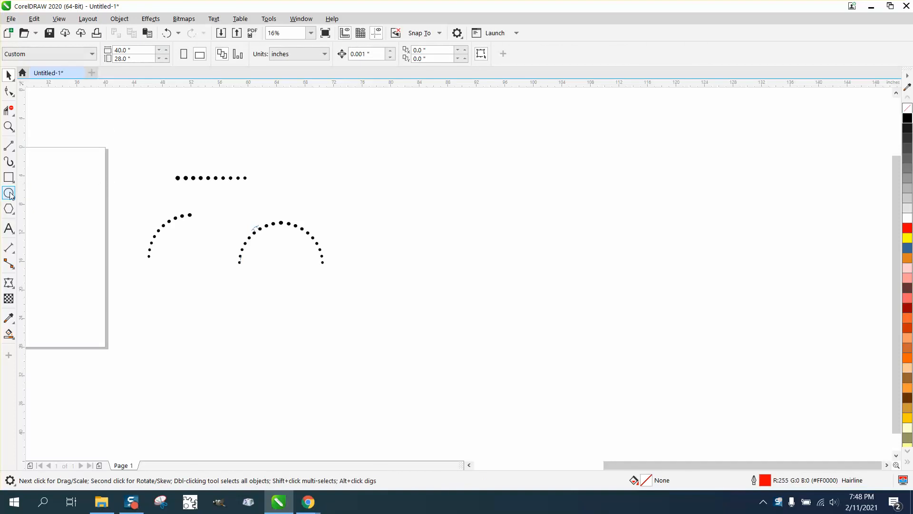
Draw a circle in the empty area beyond the dotted arcs and set its diameter to 12 inches
click(268, 231)
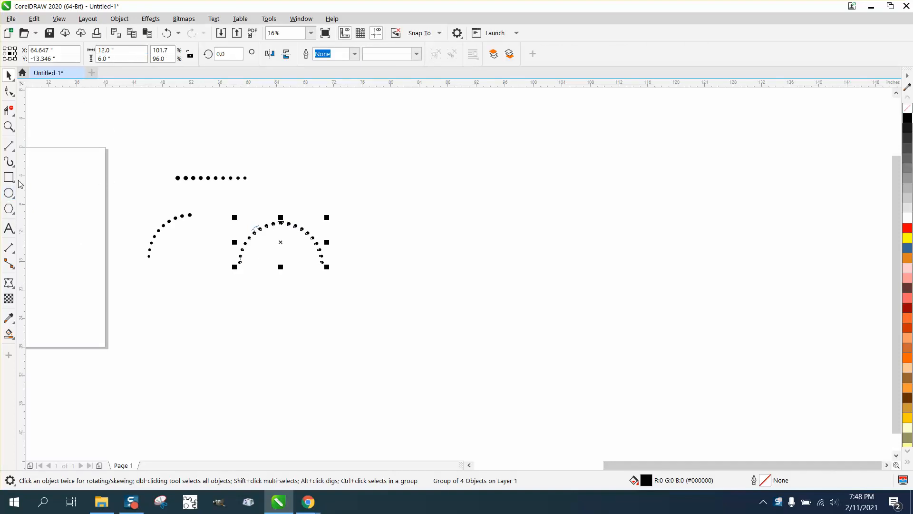
click(8, 193)
drag(576, 178, 426, 326)
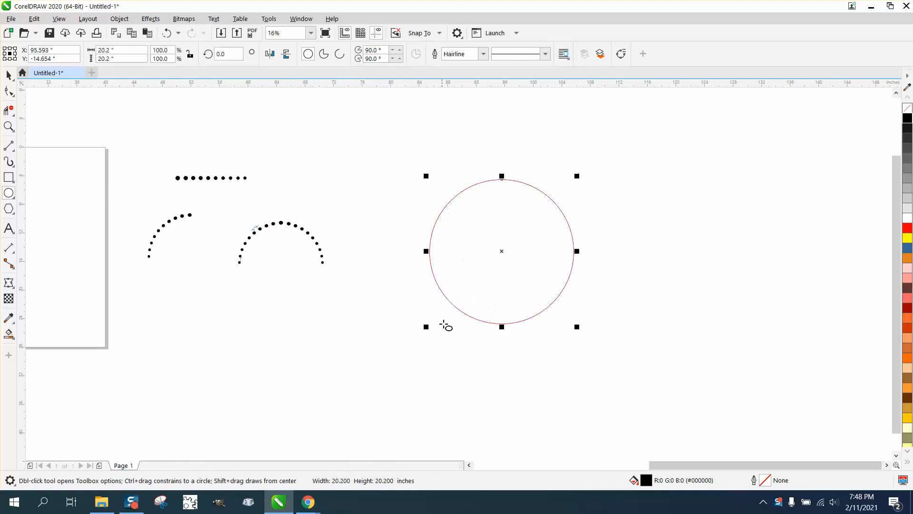
click(190, 53)
double_click(105, 50)
text(12)
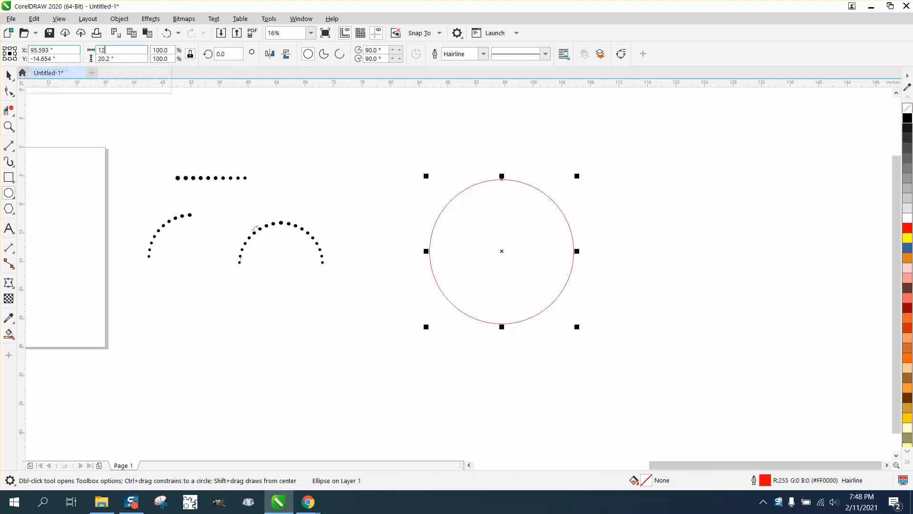
key(Return)
Turn the 12-inch circle into a quarter arc with an ending angle of 90 degrees
click(339, 53)
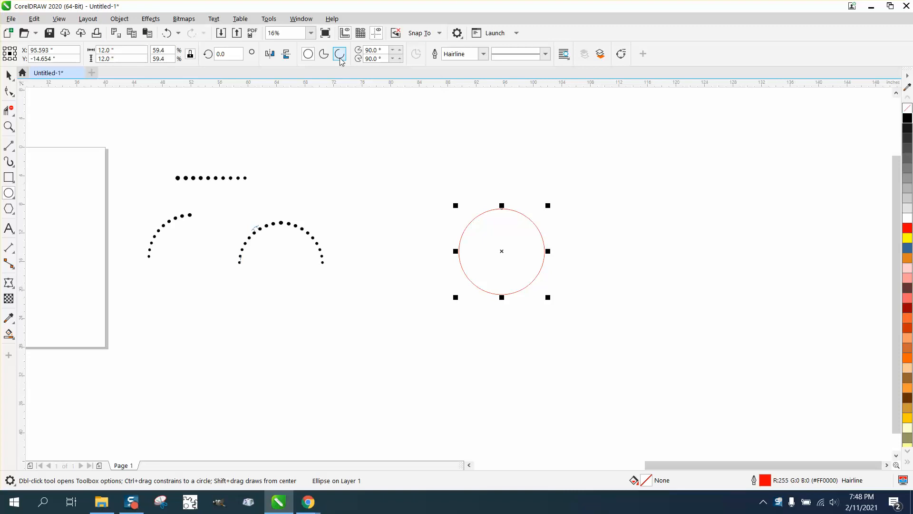
click(374, 59)
double_click(374, 58)
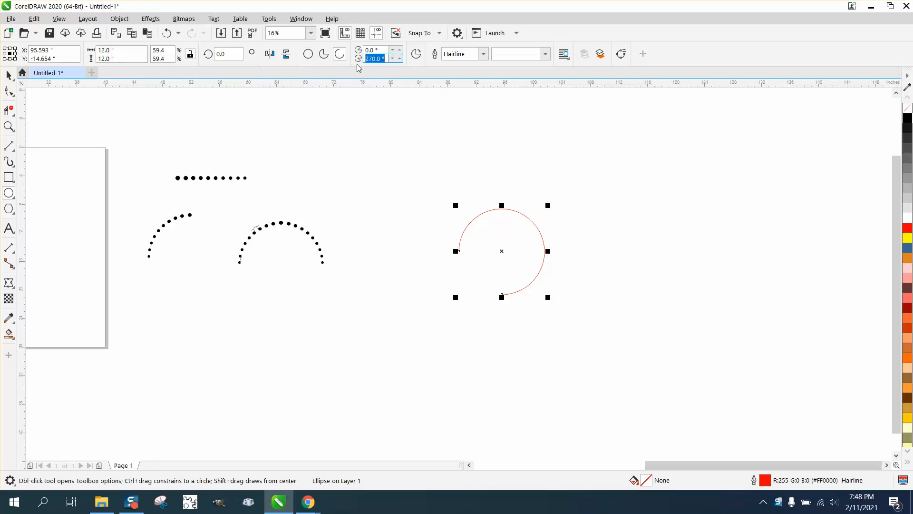
text(90)
key(Return)
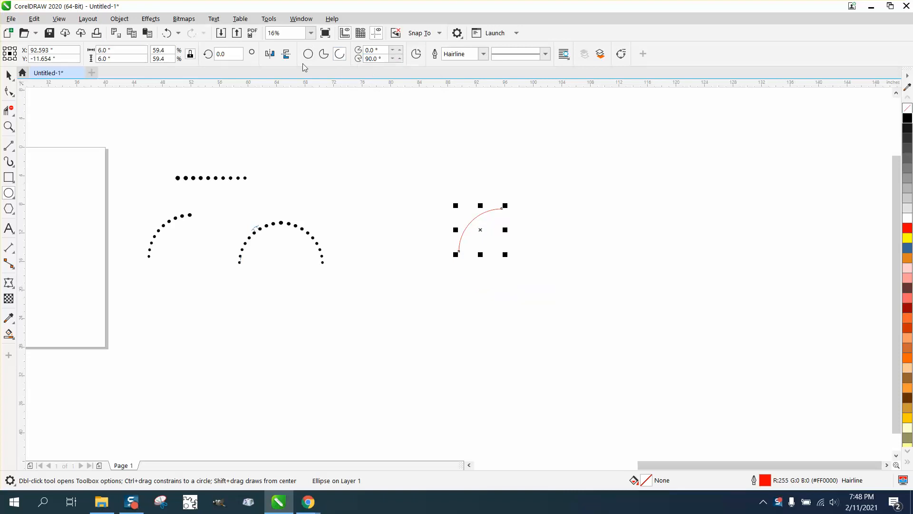
Convert the quarter arc to curves and look up its curve length in the object properties
click(119, 18)
click(155, 301)
click(302, 20)
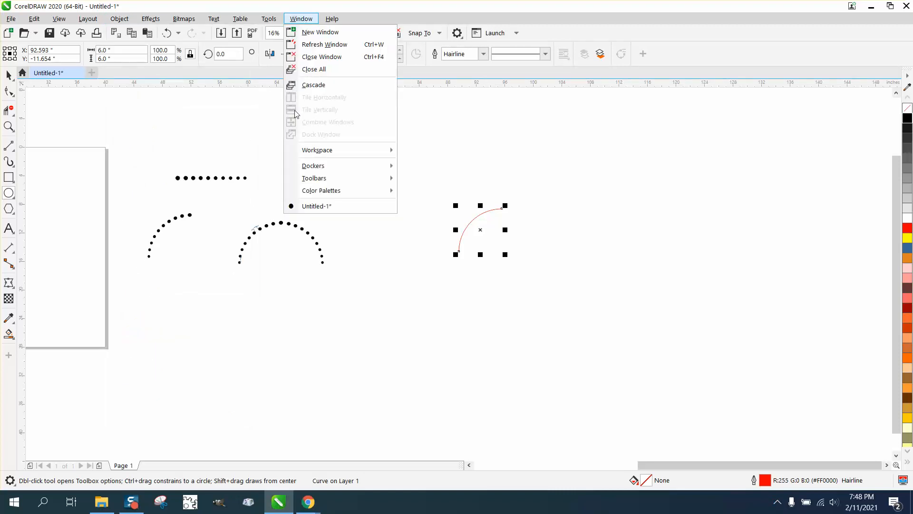
mouse_move(305, 165)
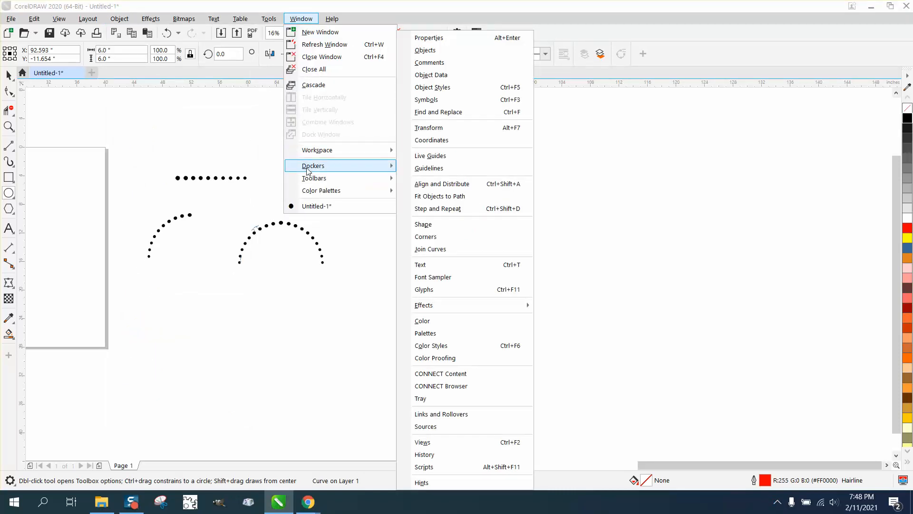
click(432, 38)
click(791, 88)
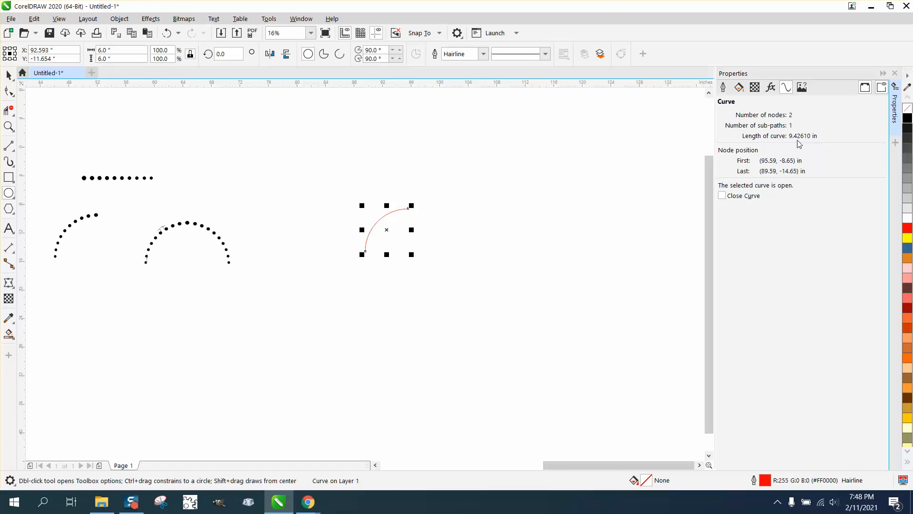
Deselect the arc and set the document's nudge distance to 9.42610 inches
click(493, 151)
click(8, 75)
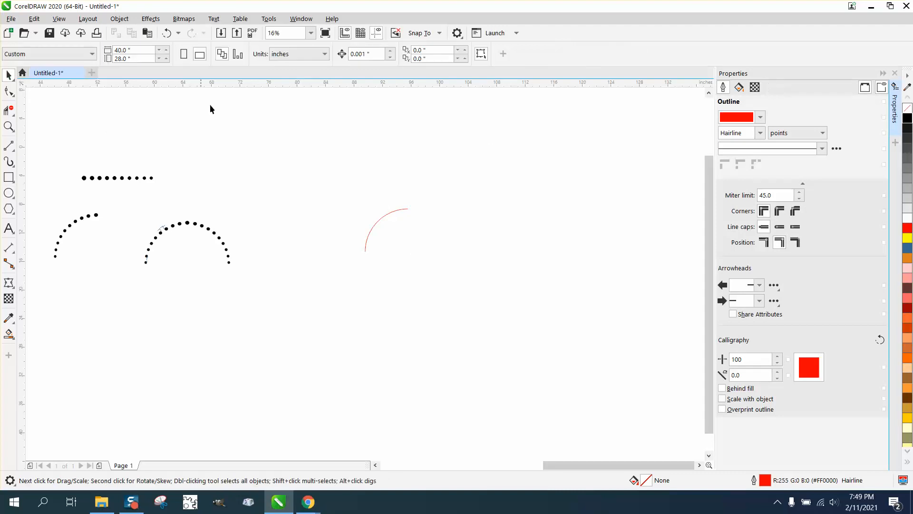
click(364, 54)
text(9)
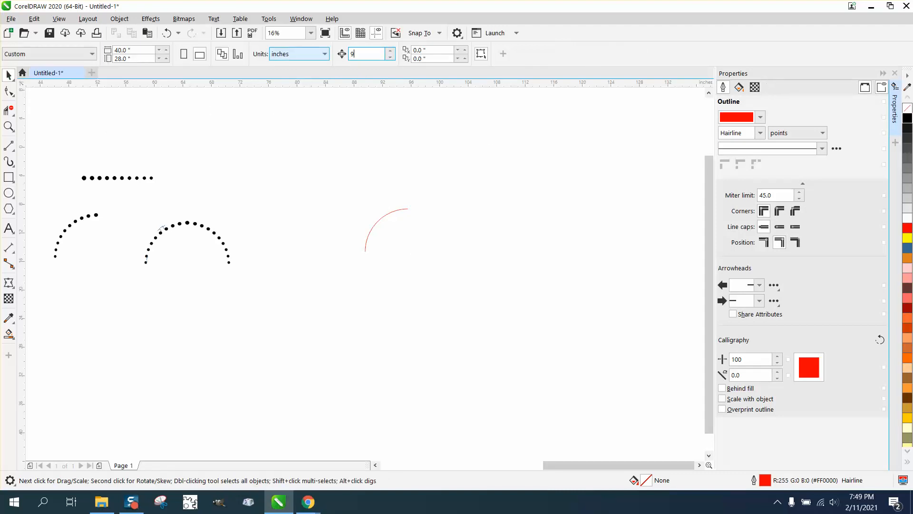
text(.42610)
Draw a small circle above the quarter arc, set its diameter to 0.561 inches, and undo its accidental displacement
click(8, 192)
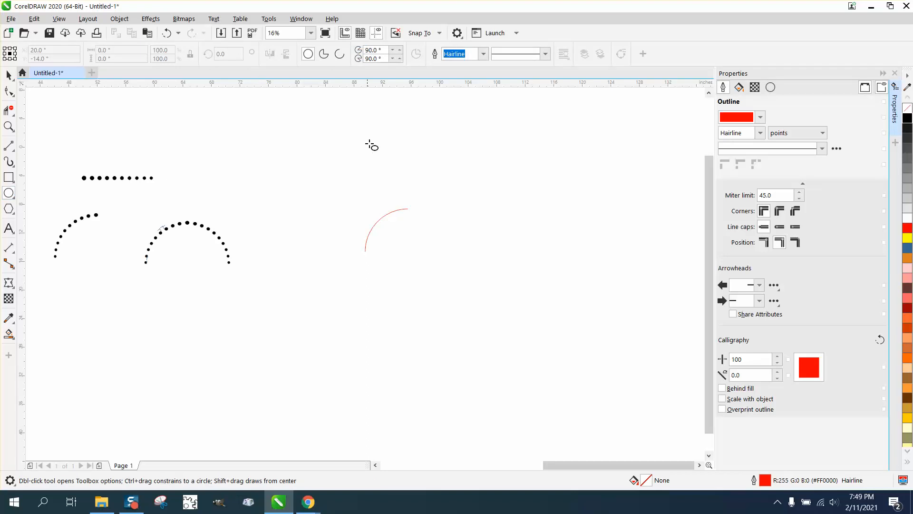
drag(371, 133, 384, 146)
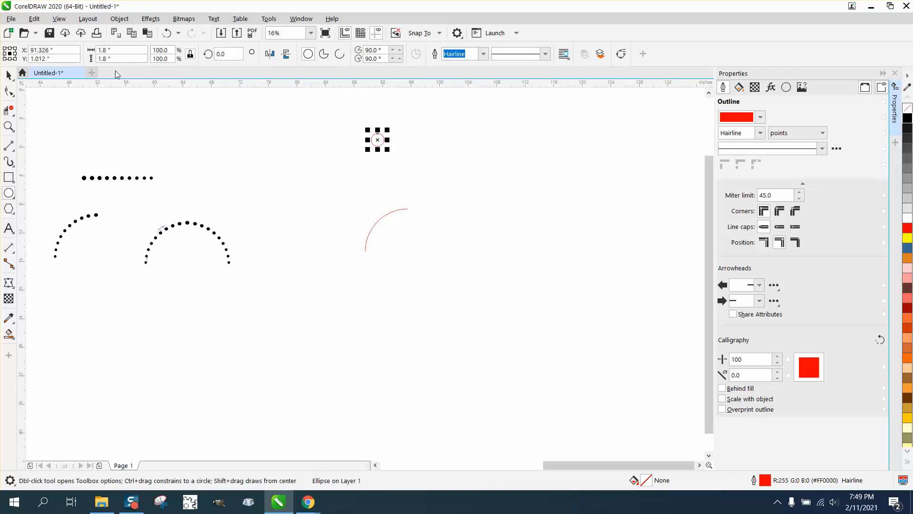
drag(121, 51, 98, 50)
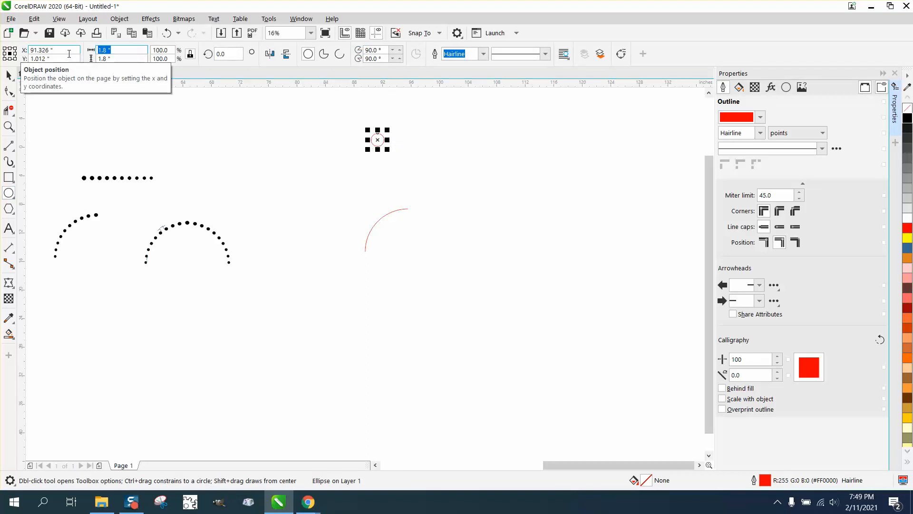
text(.561)
key(Return)
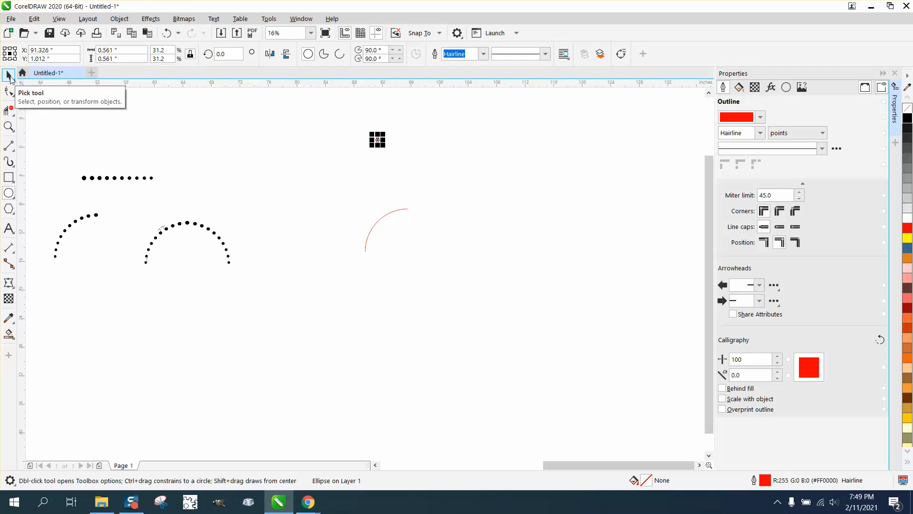
mouse_move(377, 140)
mouse_down()
mouse_move(400, 142)
mouse_move(380, 142)
mouse_up()
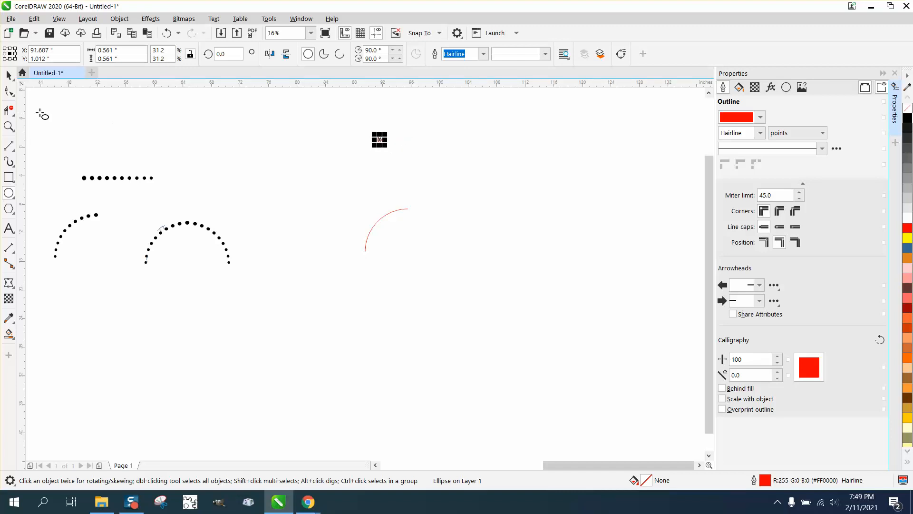
click(167, 34)
Duplicate the small circle one nudge distance to the right and set the copy's diameter to 0.39 inches
click(8, 127)
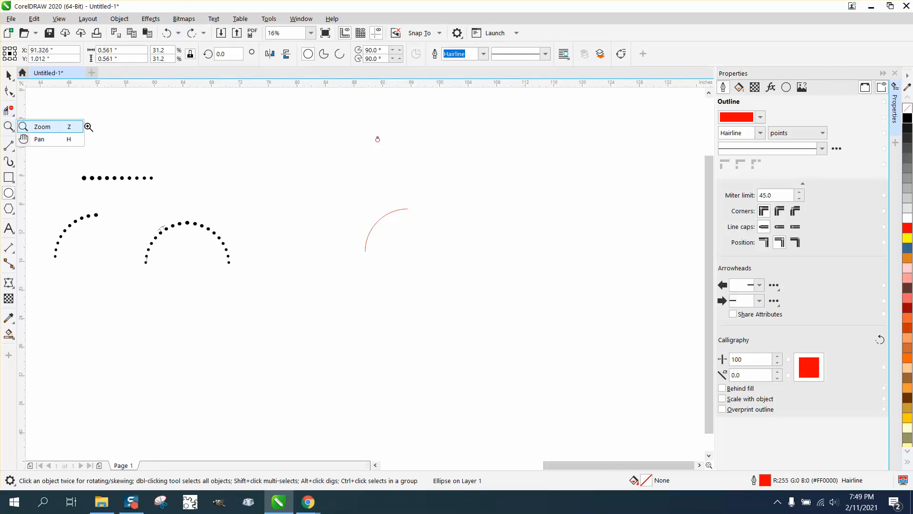
drag(309, 122, 495, 194)
click(9, 75)
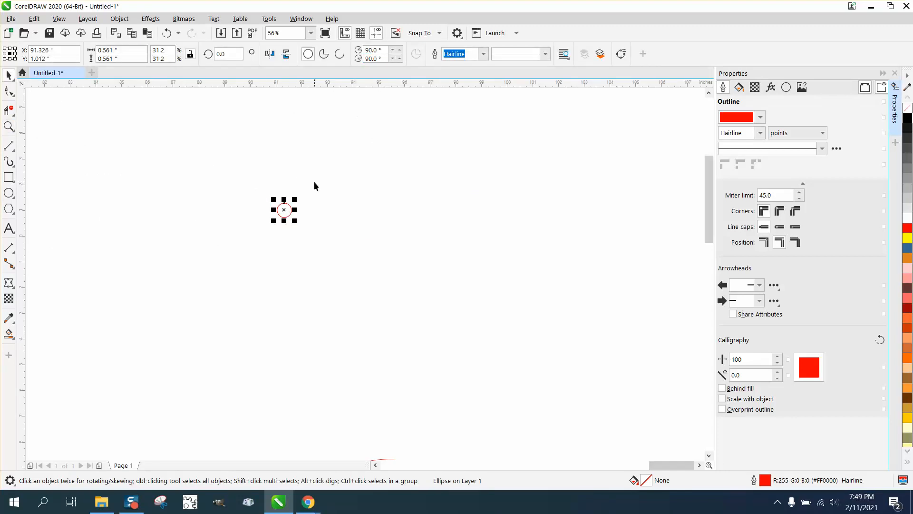
key(ctrl+d)
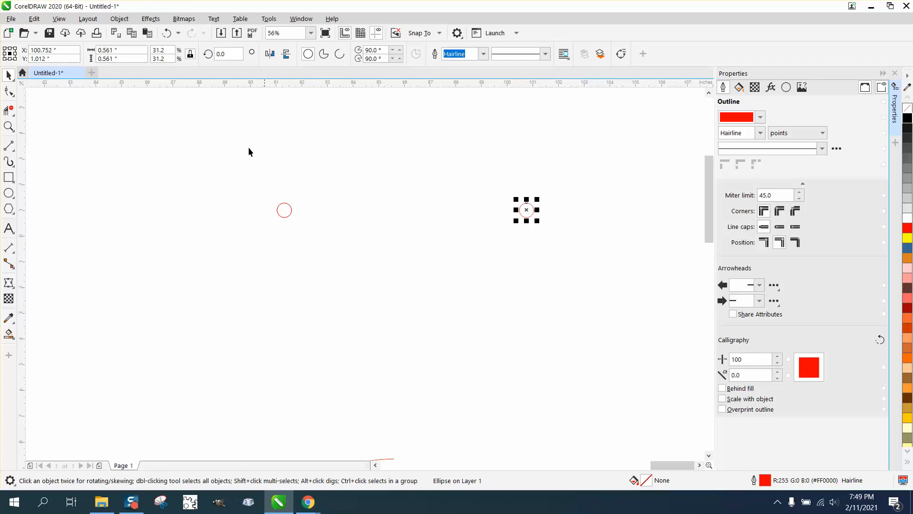
double_click(128, 52)
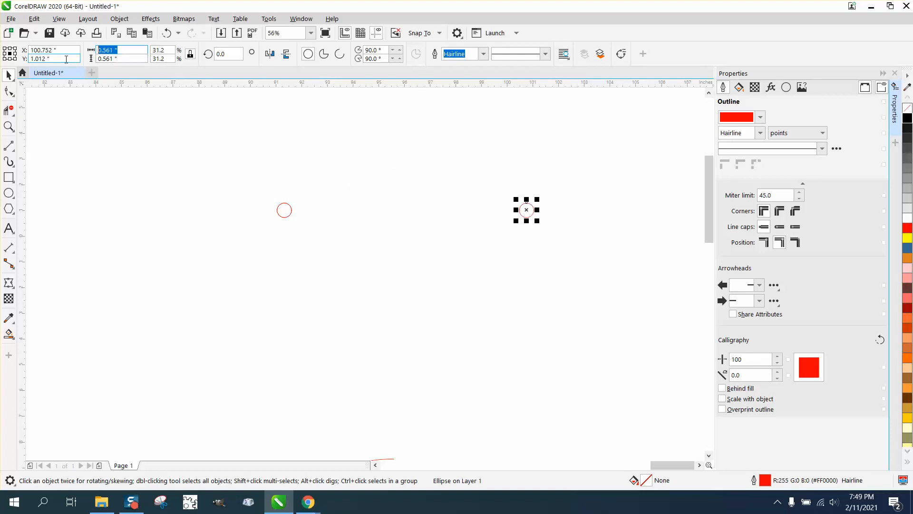
text(0.39)
key(Return)
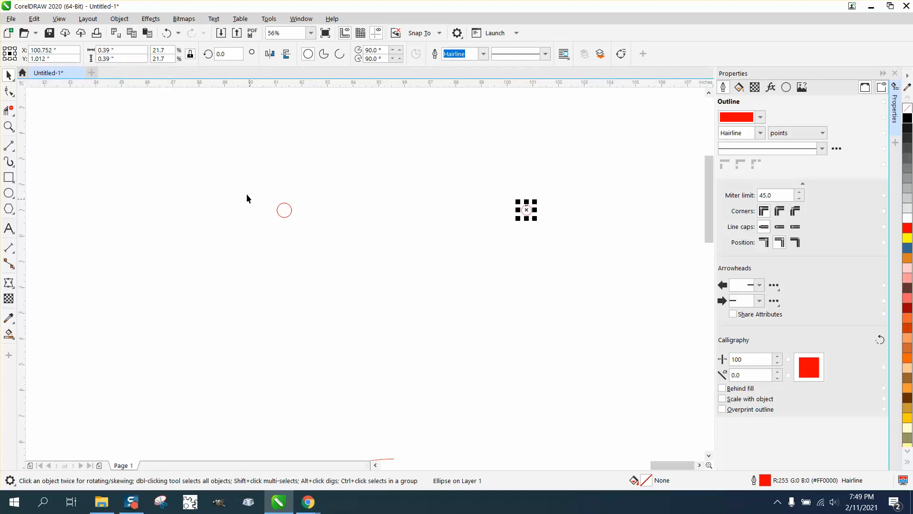
Select the small circles, close the object properties and open the Blend settings
drag(238, 175, 550, 267)
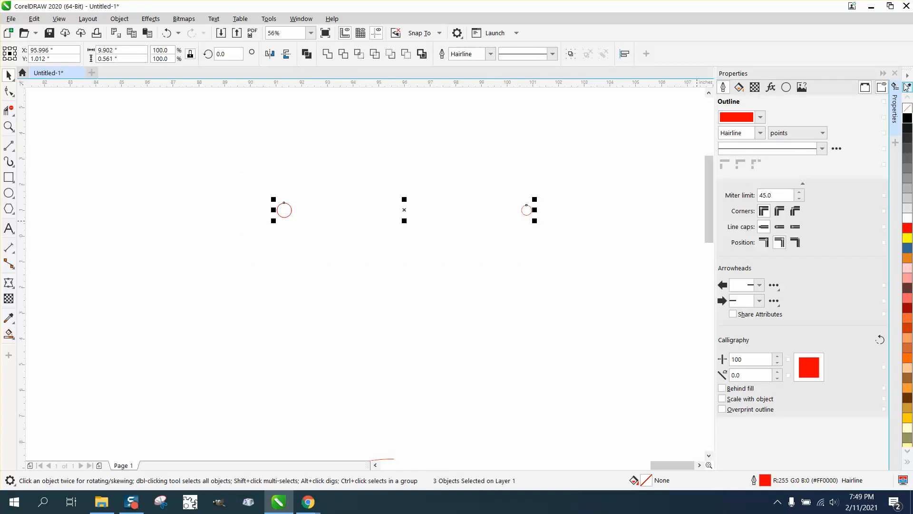
click(895, 73)
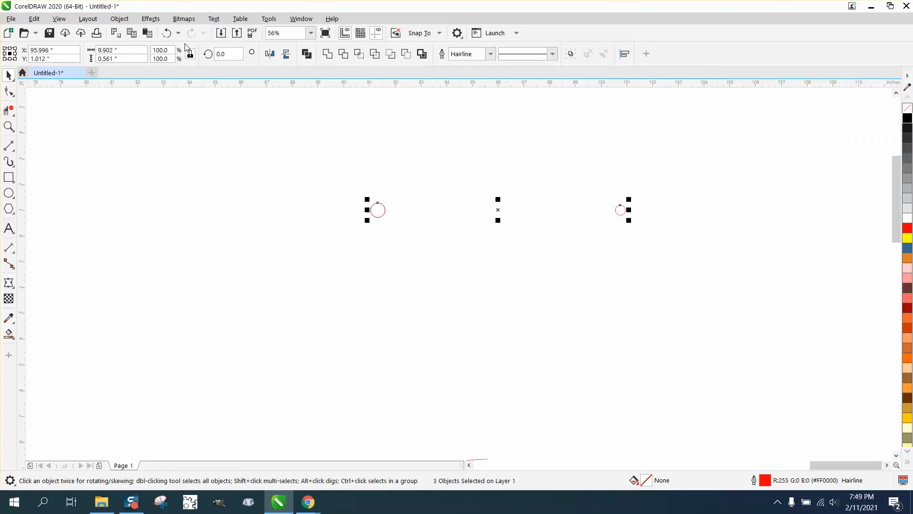
click(153, 22)
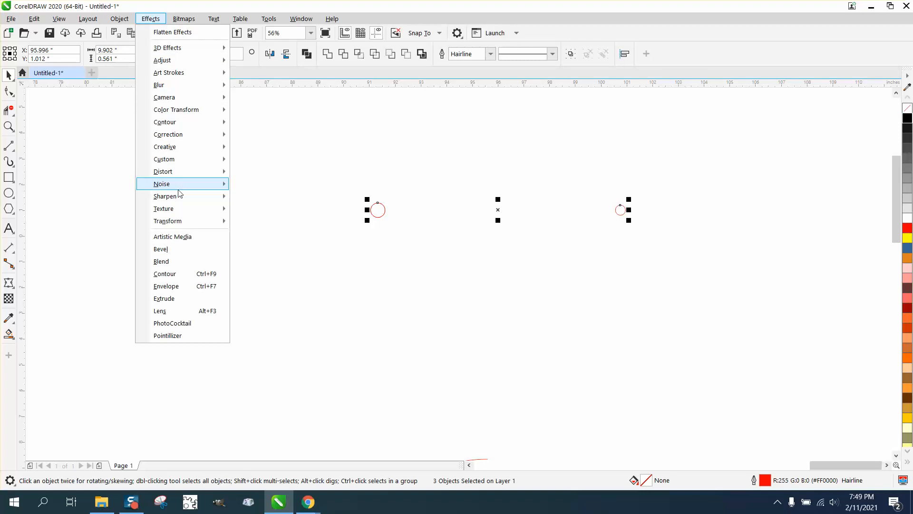
click(161, 261)
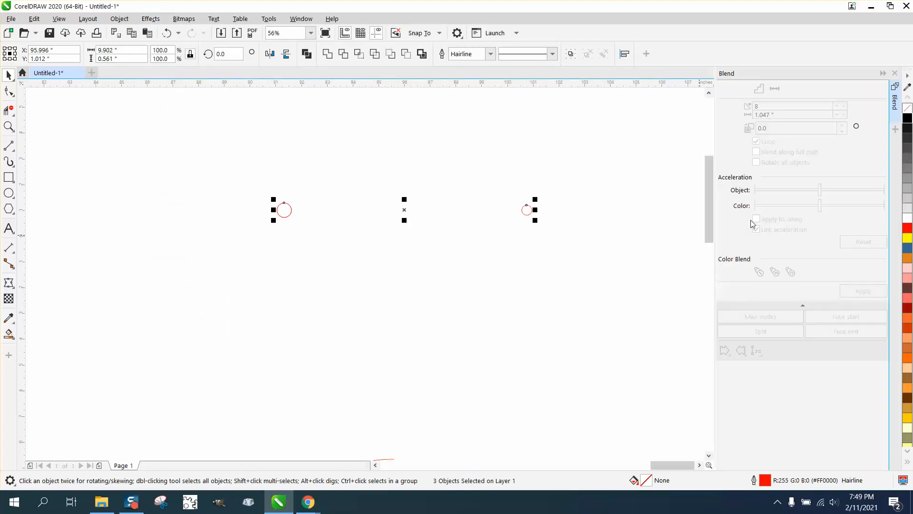
Separate the extra circle stacked on the larger small circle and delete it
drag(252, 183, 583, 273)
click(525, 234)
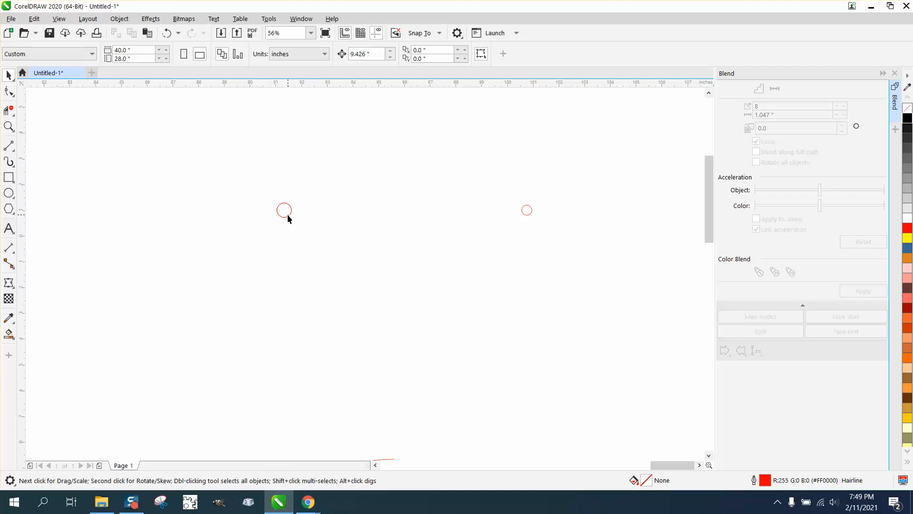
drag(288, 214, 276, 275)
drag(267, 188, 565, 253)
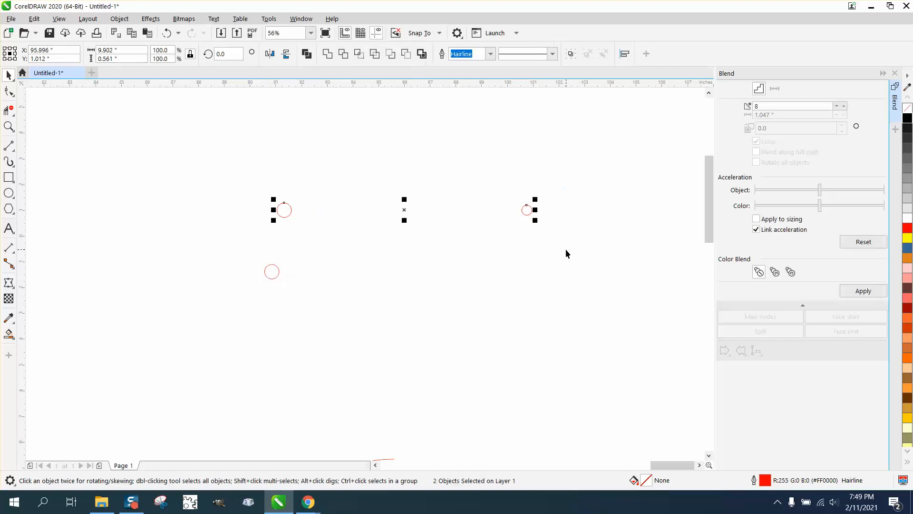
click(267, 279)
key(Delete)
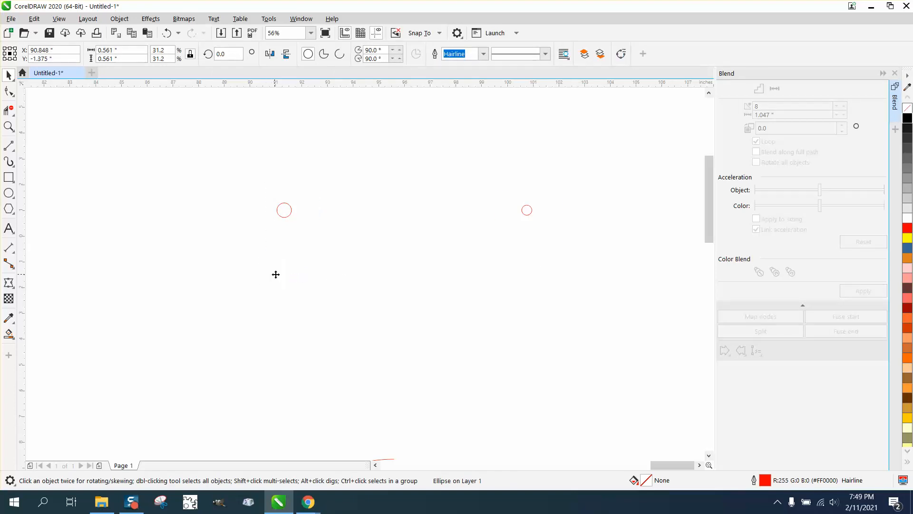
Blend the 0.561-inch and 0.39-inch circles with 8 intermediate steps and close the Blend settings
drag(550, 247, 554, 248)
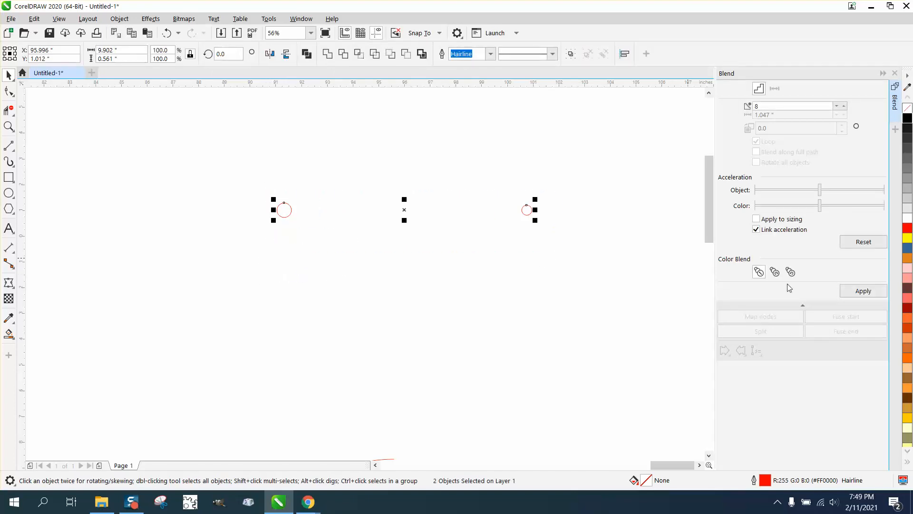
click(880, 292)
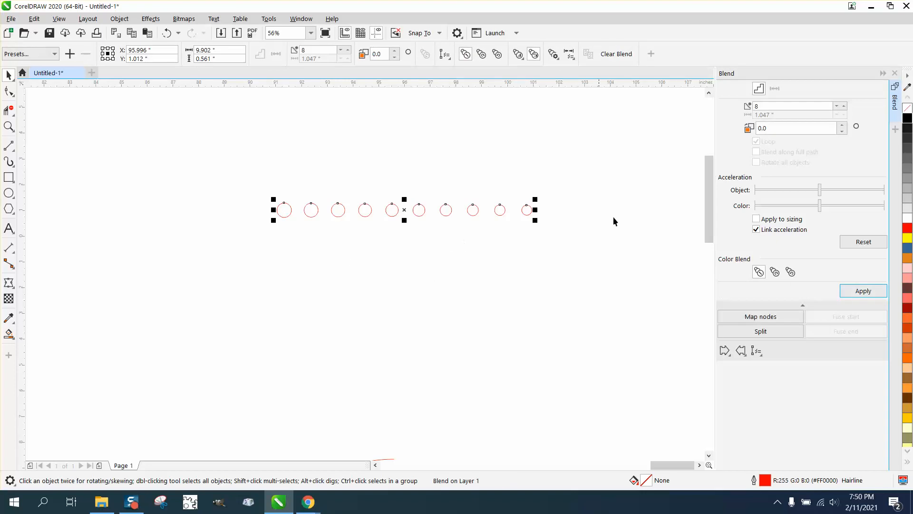
click(895, 73)
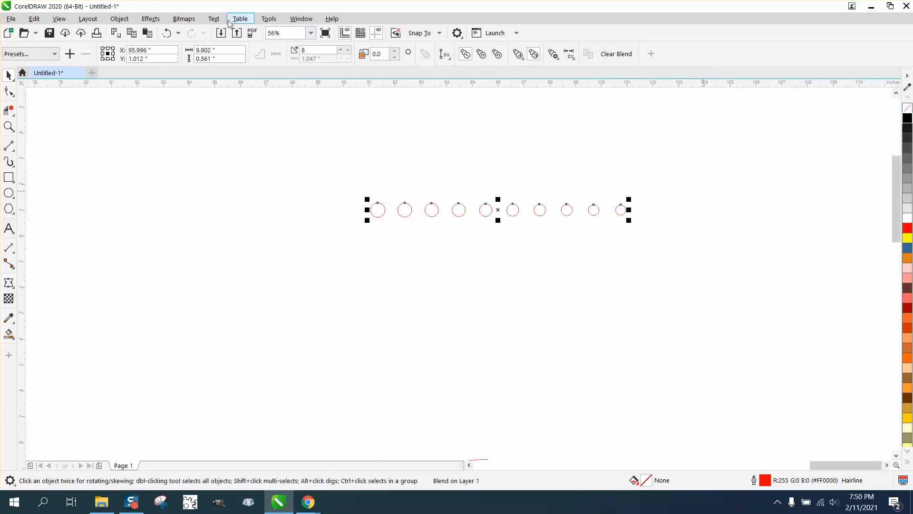
Break the blend of circles apart and select the whole row of circles
click(119, 18)
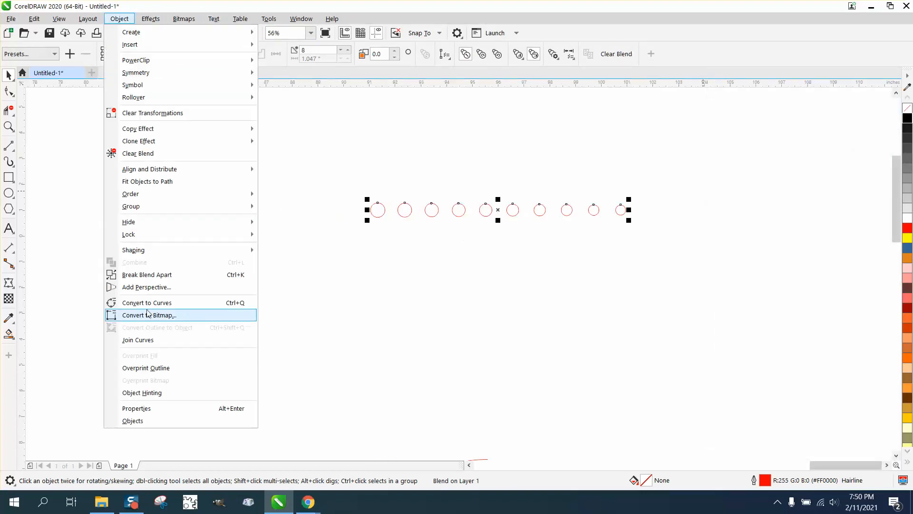
click(153, 276)
click(260, 179)
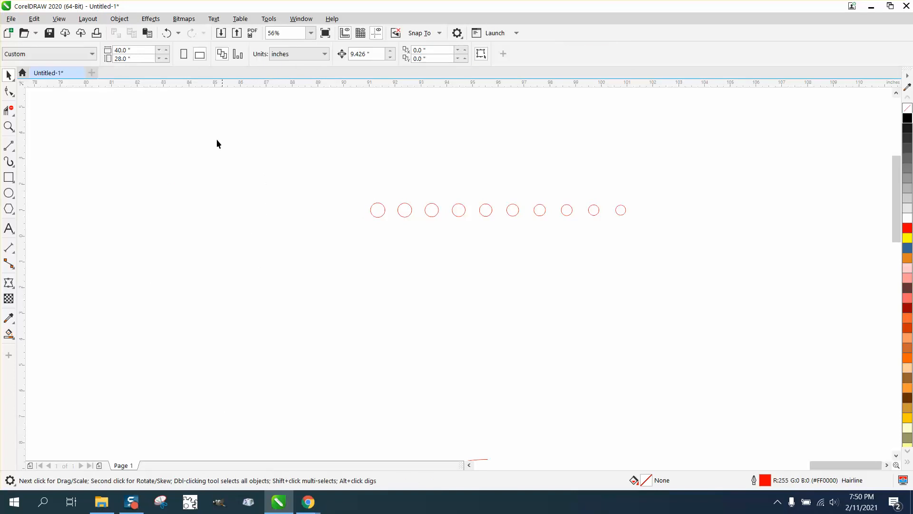
drag(694, 297, 694, 299)
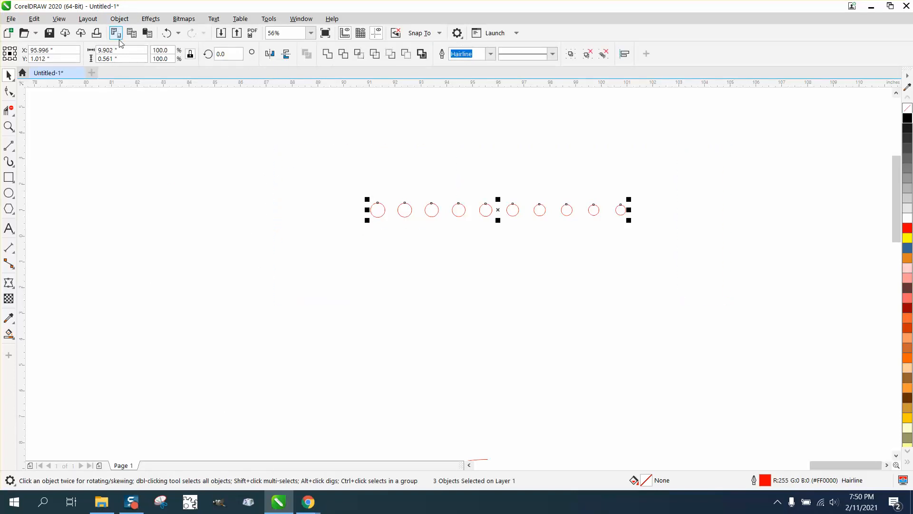
Group the separated blend circles into one object
click(119, 19)
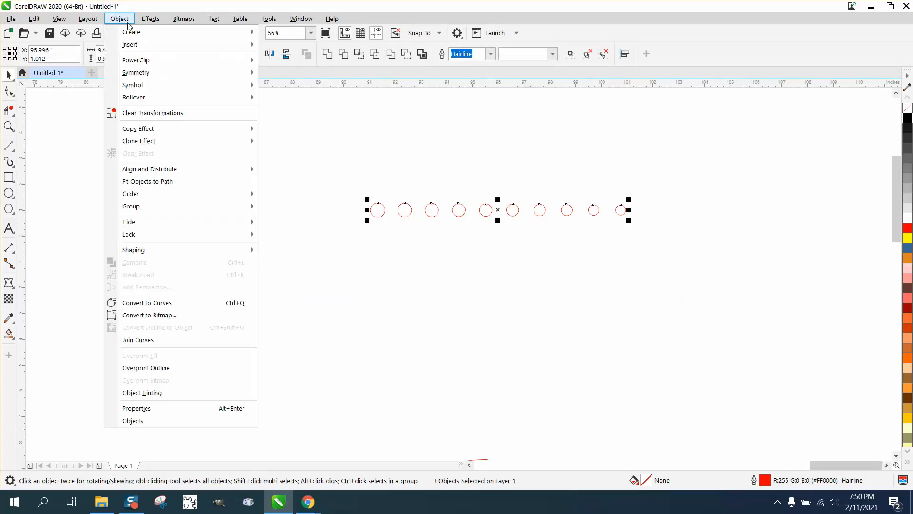
mouse_move(138, 206)
click(269, 209)
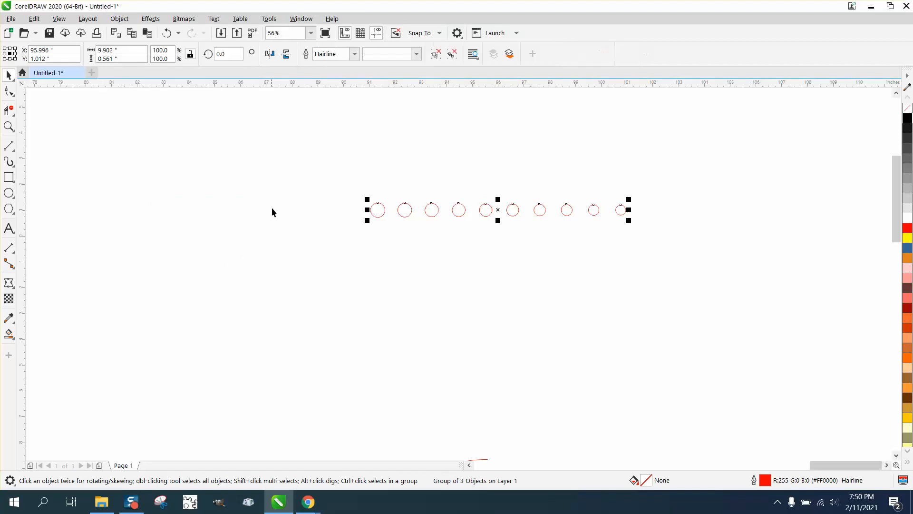
Open the Align and Distribute settings for the row of circles
click(301, 19)
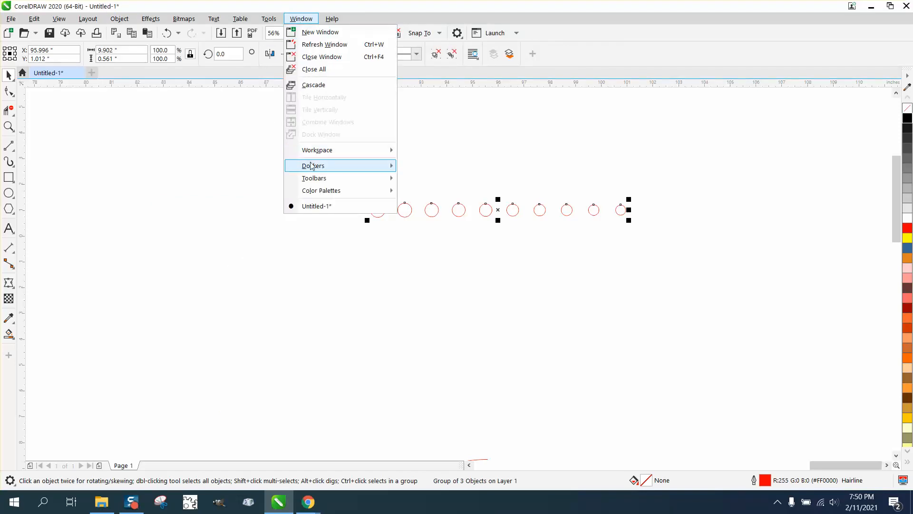
mouse_move(312, 166)
click(424, 184)
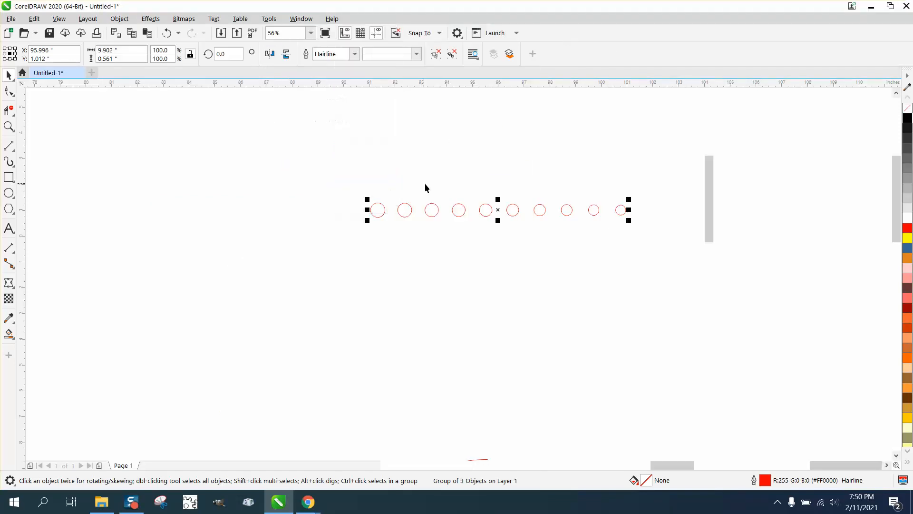
drag(258, 173, 658, 284)
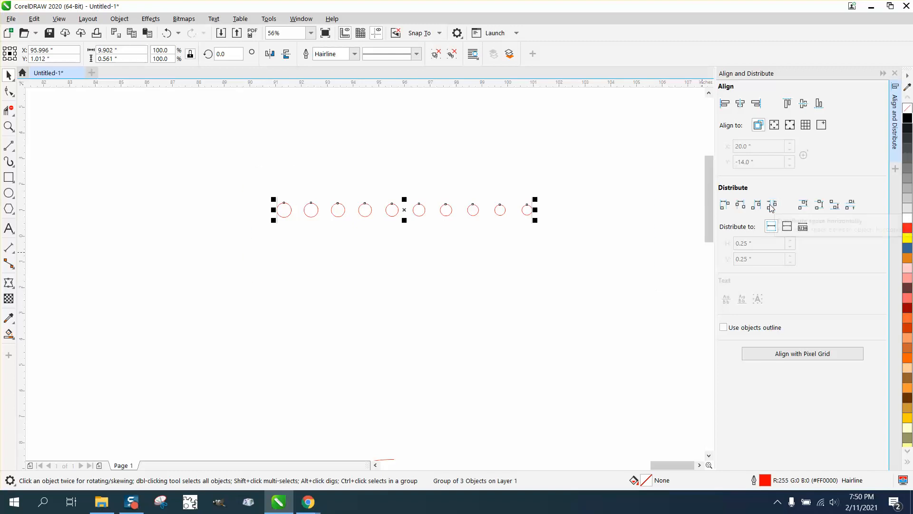
click(486, 235)
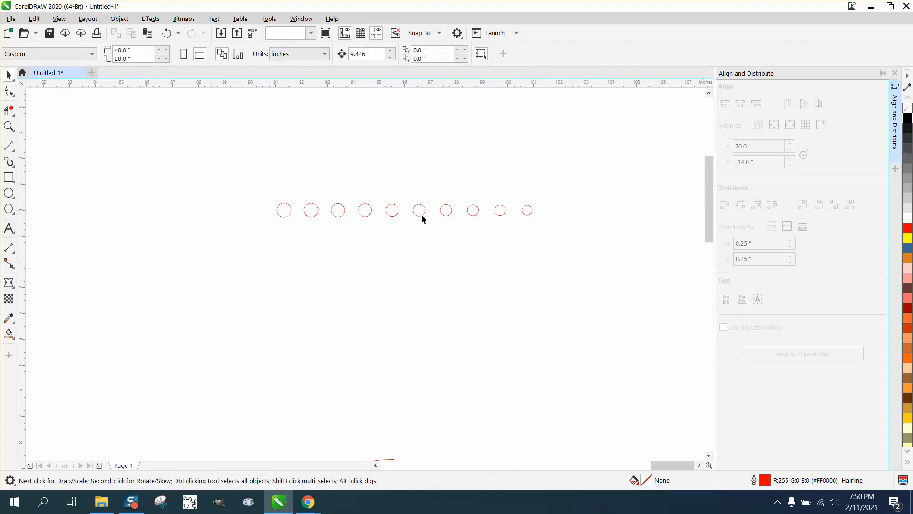
Ungroup all the circles in the row so each is a separate object
click(421, 214)
click(120, 18)
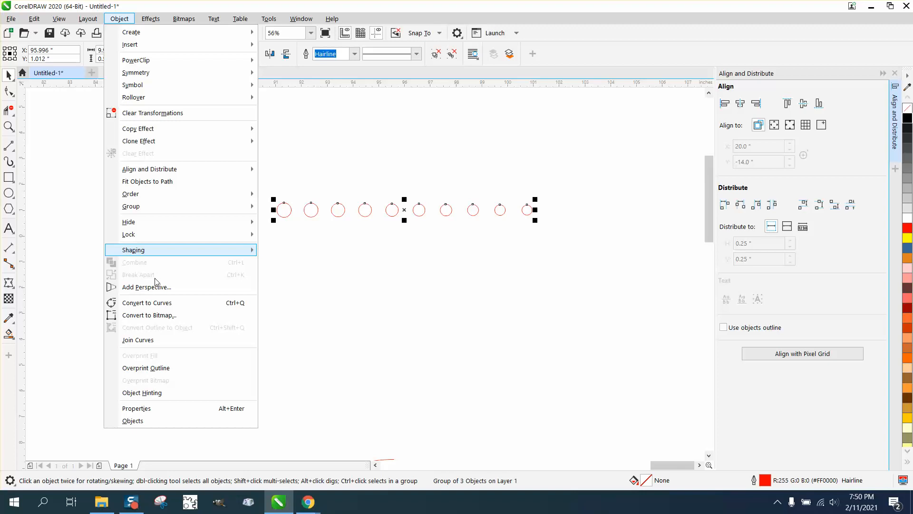
mouse_move(205, 208)
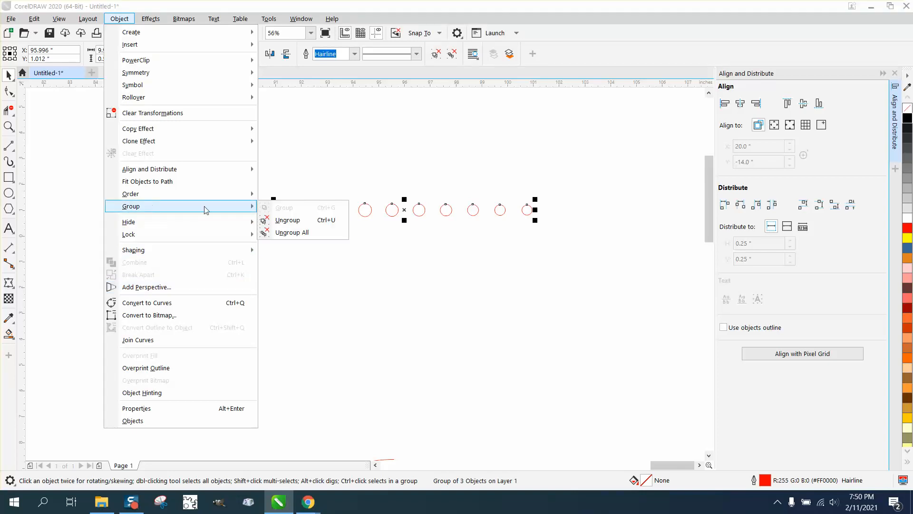
click(282, 232)
Distribute the ten circles with equal horizontal spacing between them
drag(233, 152, 552, 268)
click(771, 205)
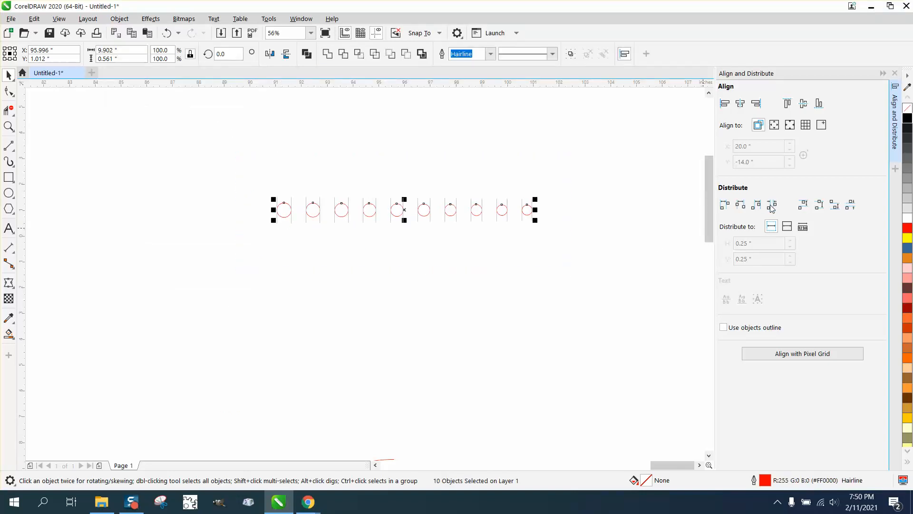
click(333, 297)
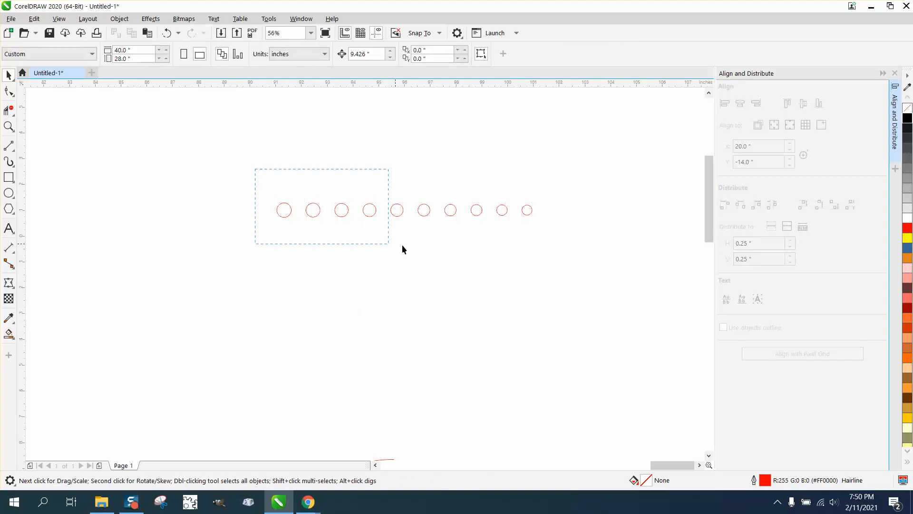
Fill all ten circles in the row with black and remove their outlines
drag(402, 245, 561, 260)
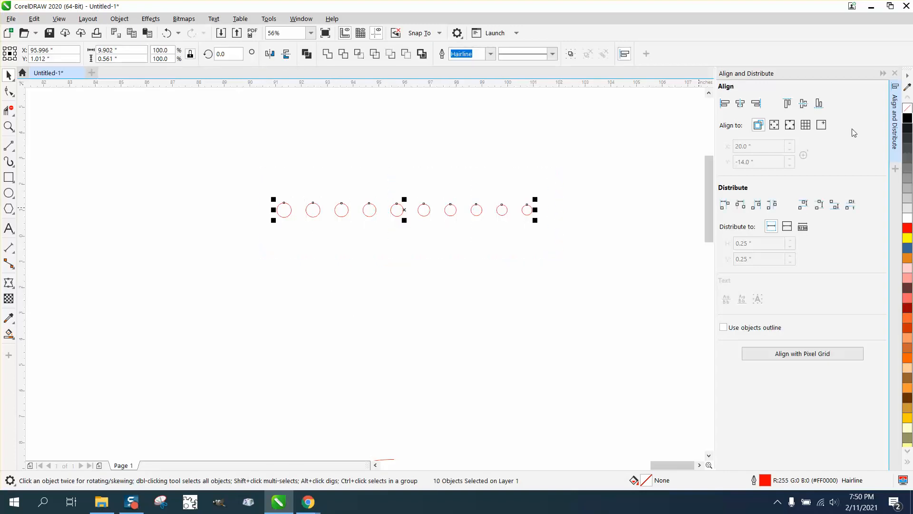
click(908, 118)
right_click(907, 107)
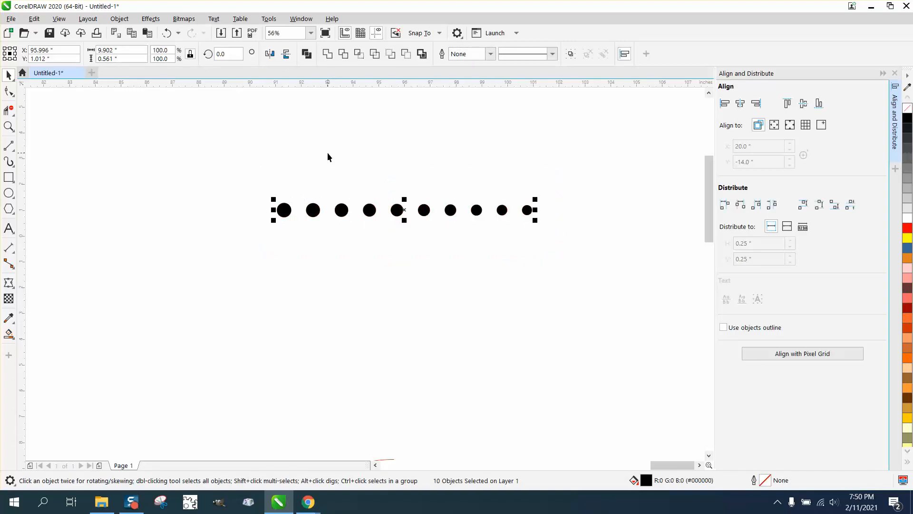
Move the quarter arc up to just below the row of dots and activate the Artistic Media tool
scroll(245, 174, down, 2)
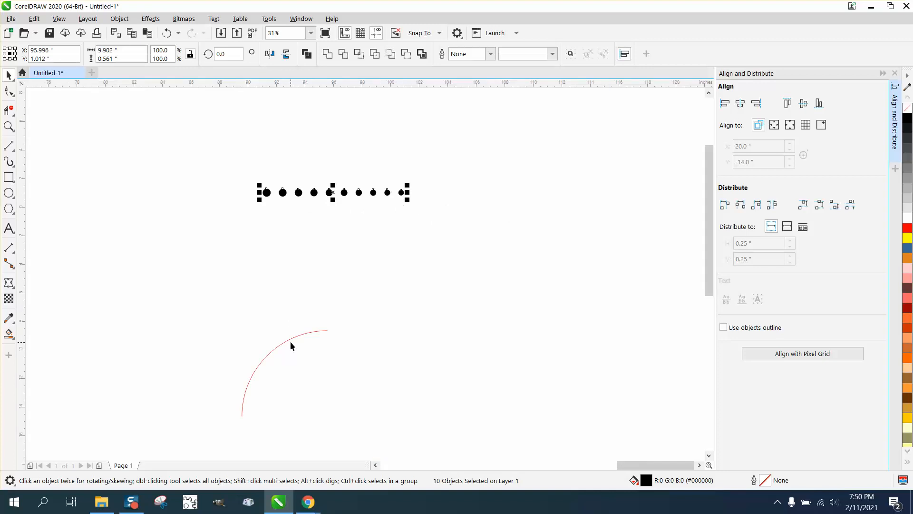
drag(290, 342, 299, 254)
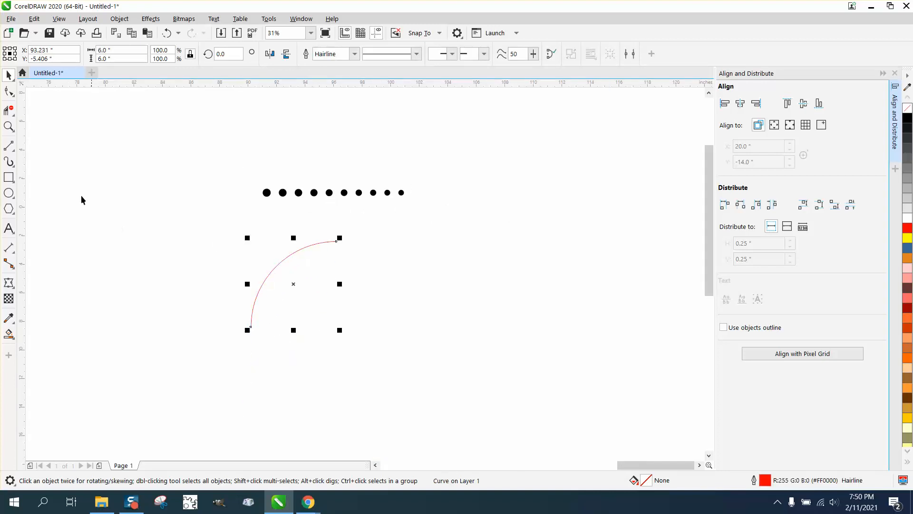
click(13, 165)
click(42, 161)
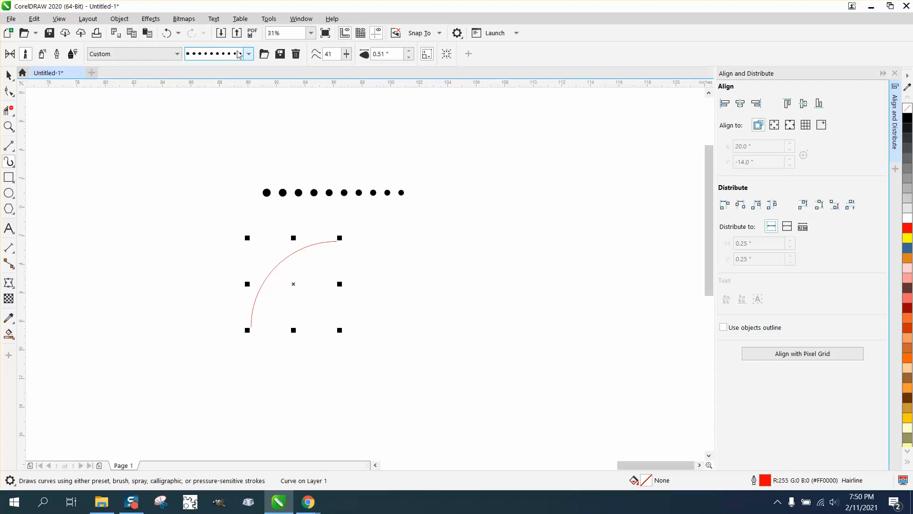
click(280, 54)
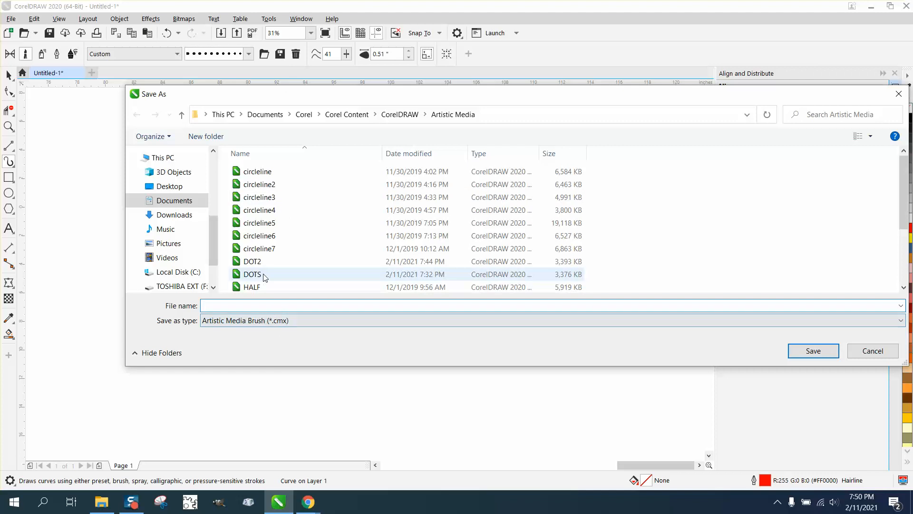
click(265, 276)
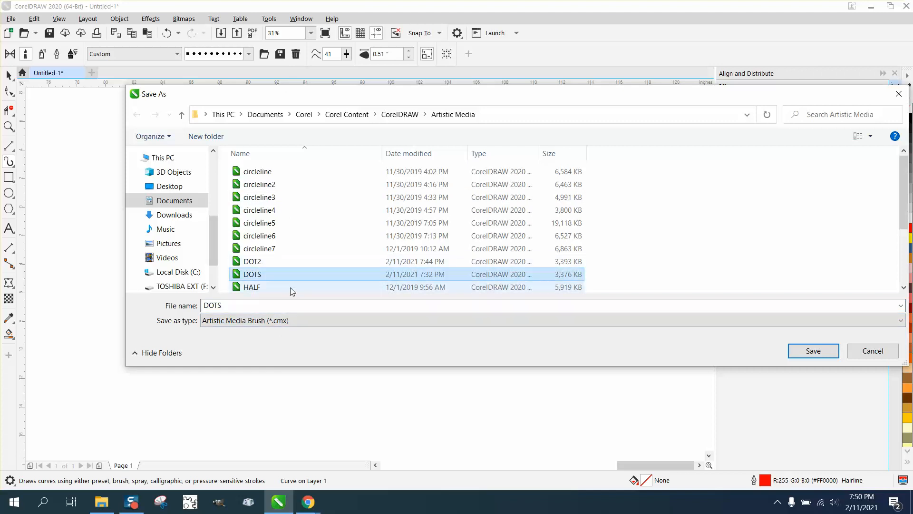
click(867, 352)
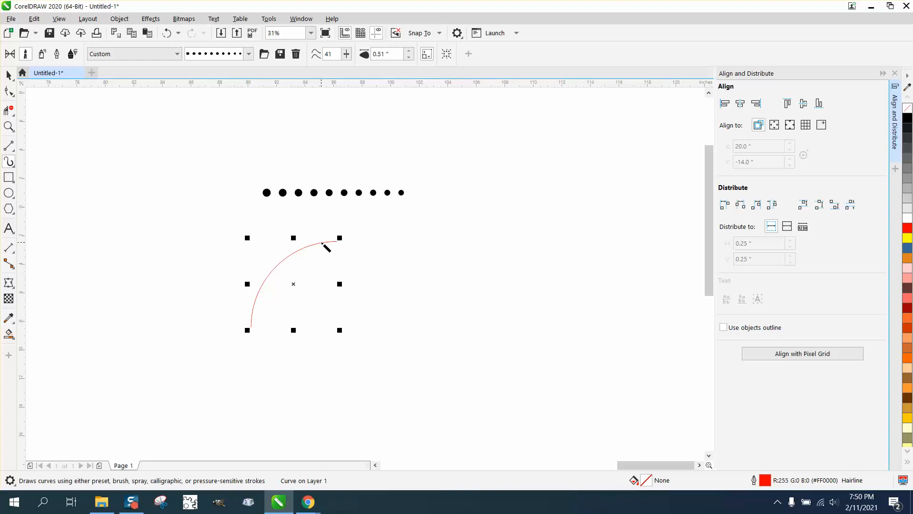
Apply the custom dotted brush stroke to the quarter arc with a stroke width of 0.5 inches
key(Escape)
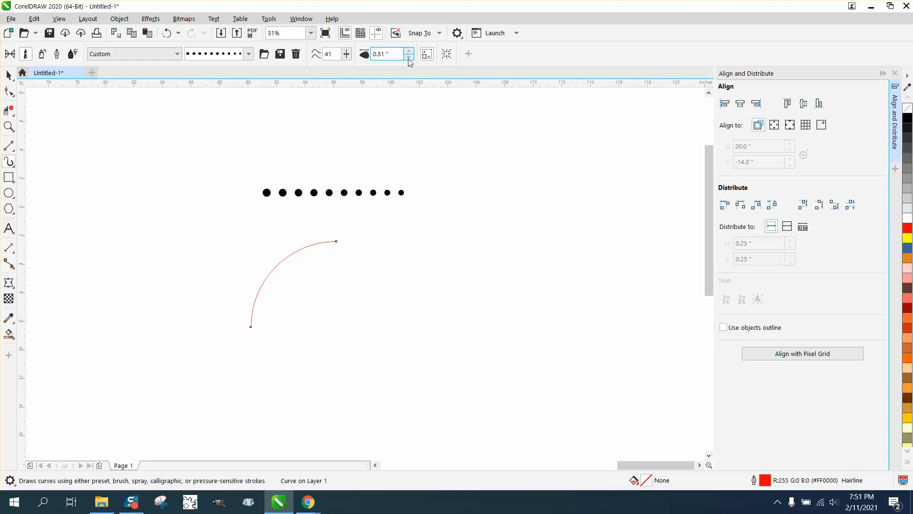
click(408, 57)
click(9, 75)
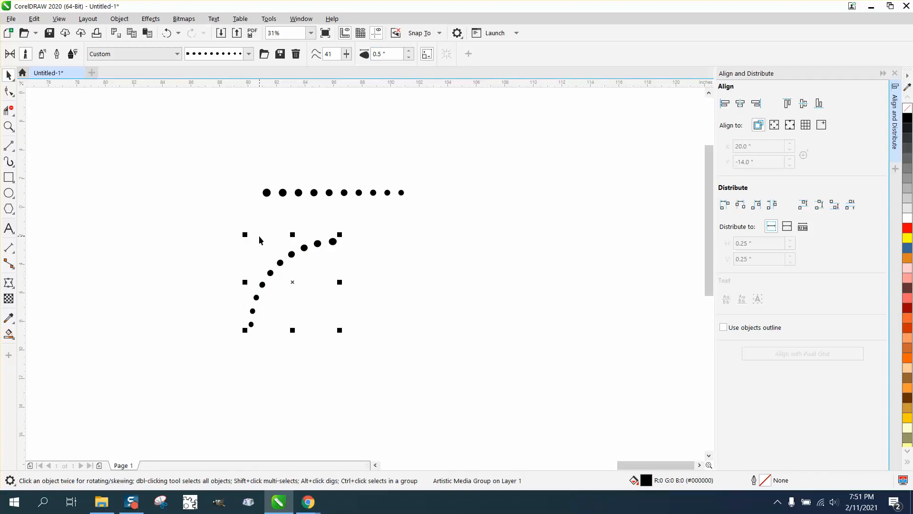
Examine close up how round the dots along the curved stroke are, especially at its larger end
click(9, 126)
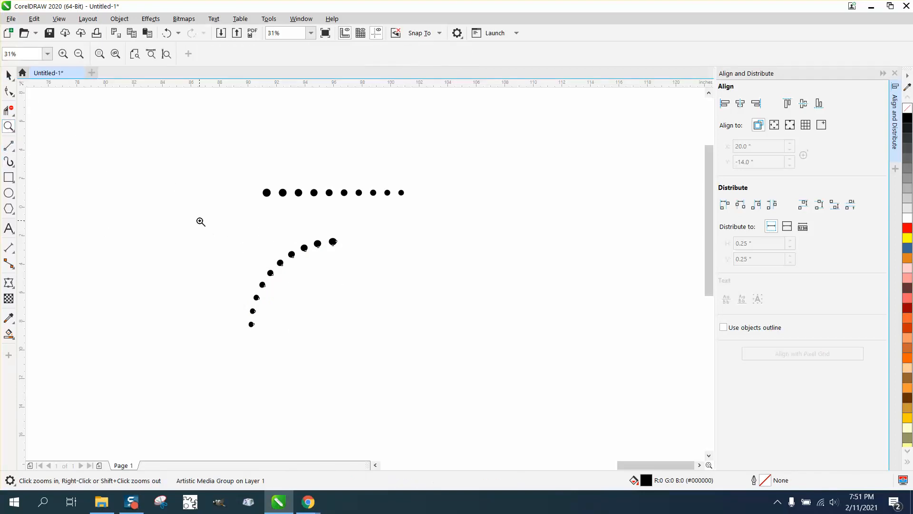
drag(199, 227, 421, 332)
right_click(316, 304)
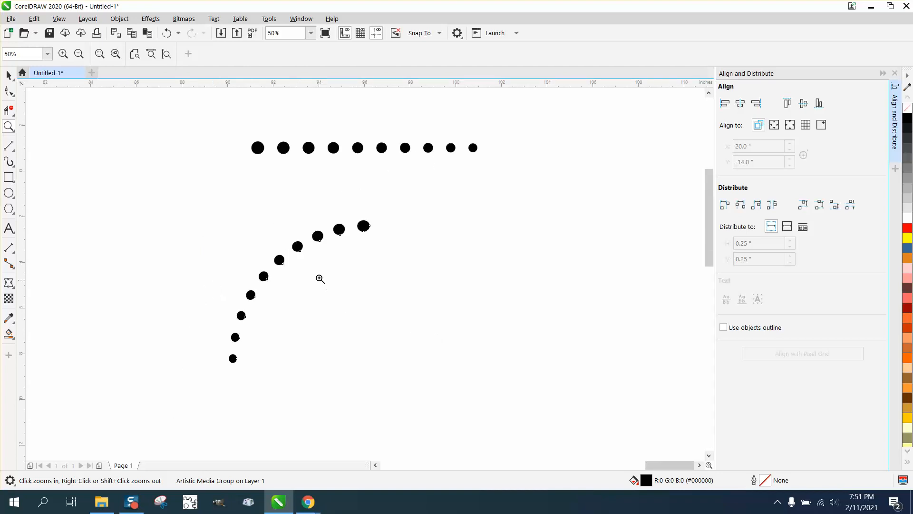
drag(355, 217, 390, 245)
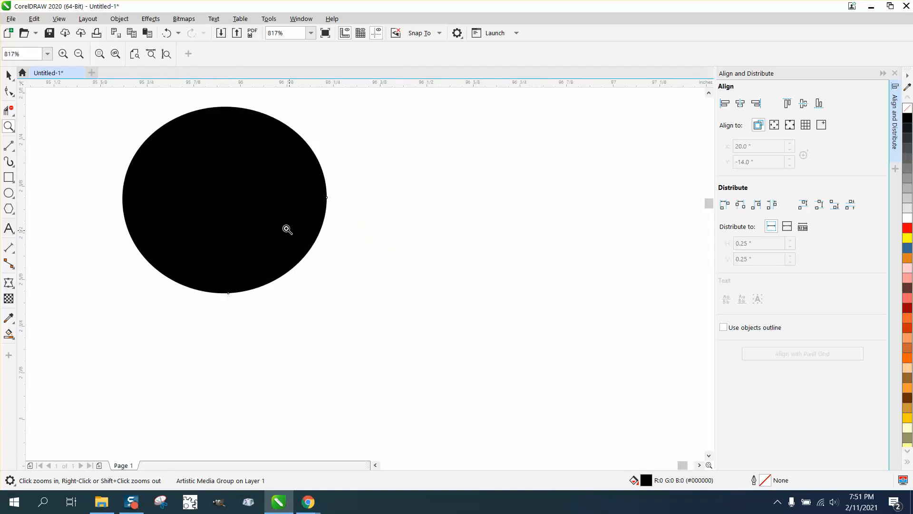
right_click(265, 220)
right_click(265, 220)
drag(113, 194, 216, 249)
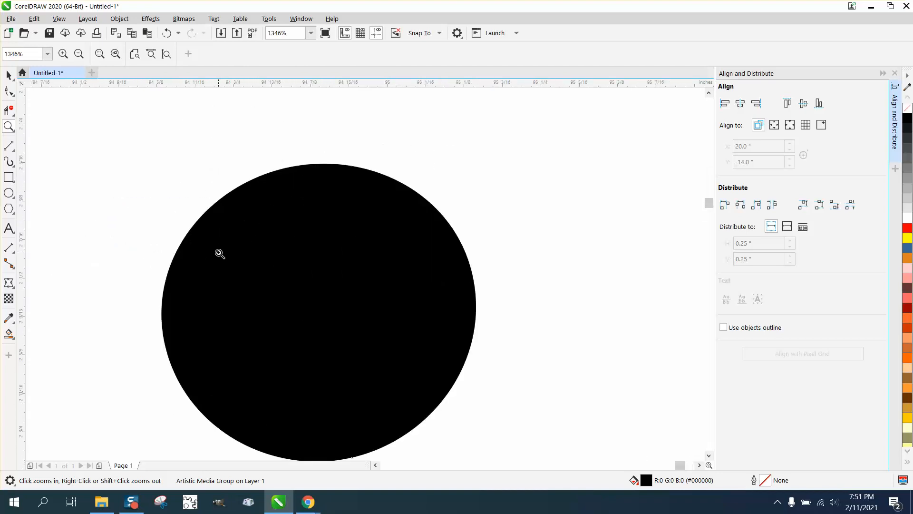
right_click(219, 254)
right_click(294, 254)
right_click(295, 252)
click(8, 75)
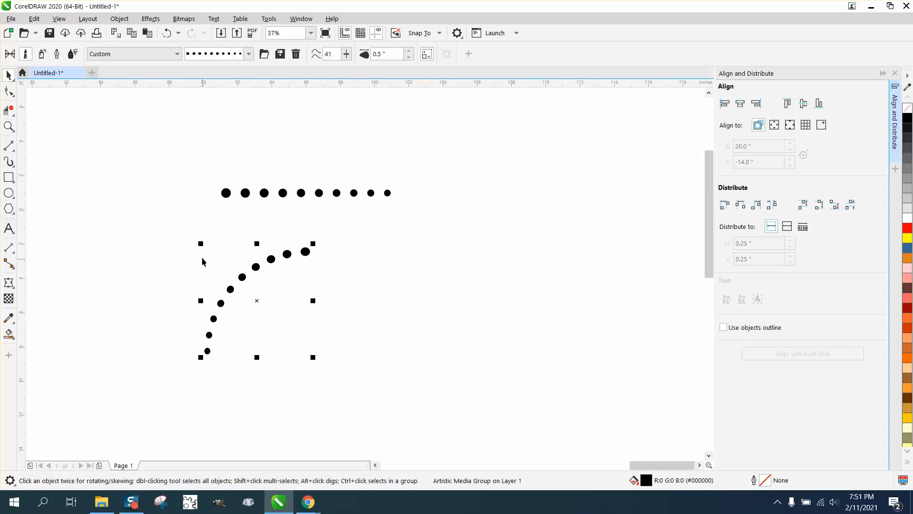
Break the artistic media group apart and delete the quarter arc line beneath the dots
drag(172, 225, 431, 394)
click(123, 19)
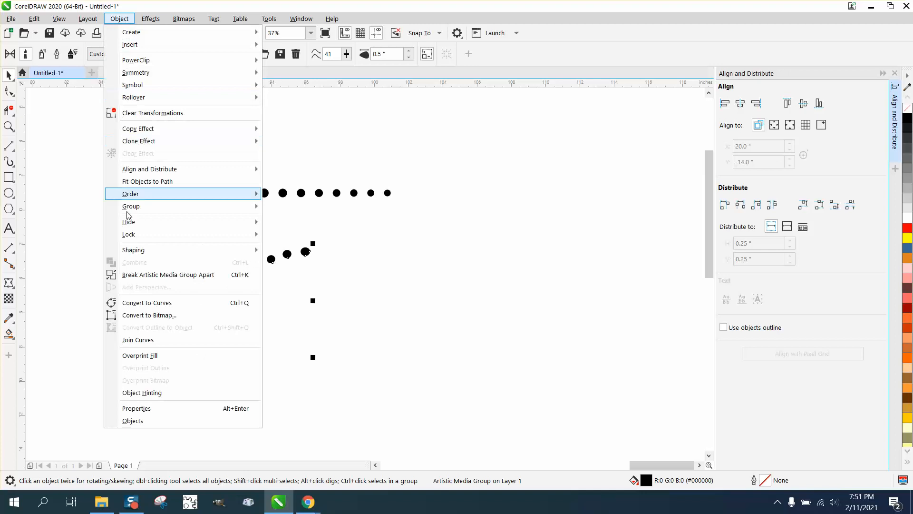
click(143, 270)
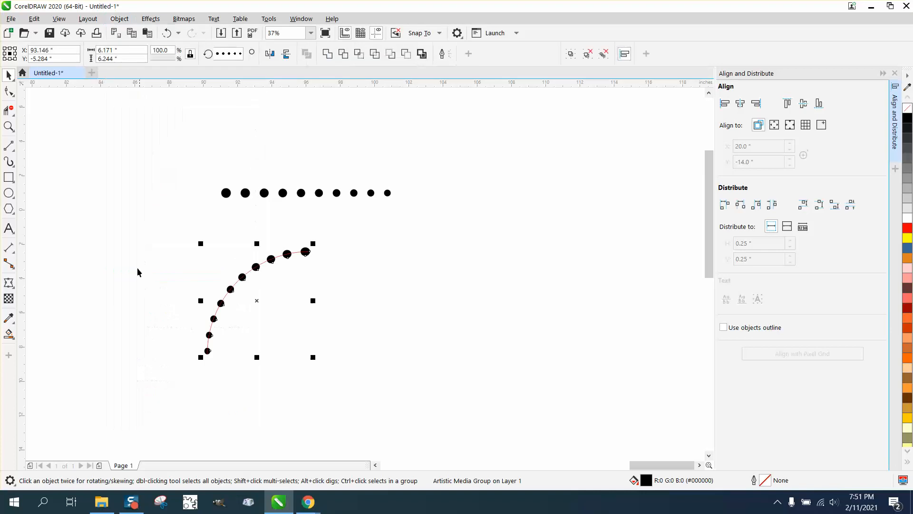
click(279, 257)
key(Delete)
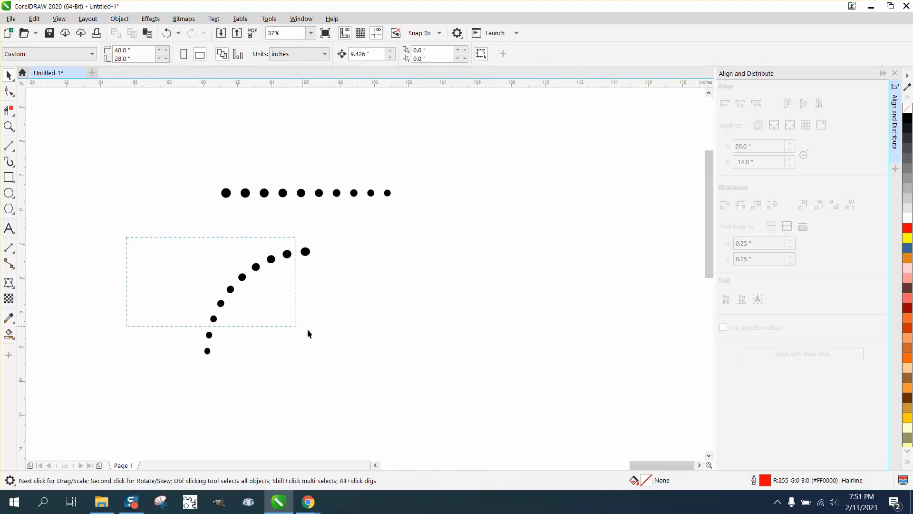
drag(307, 333, 440, 378)
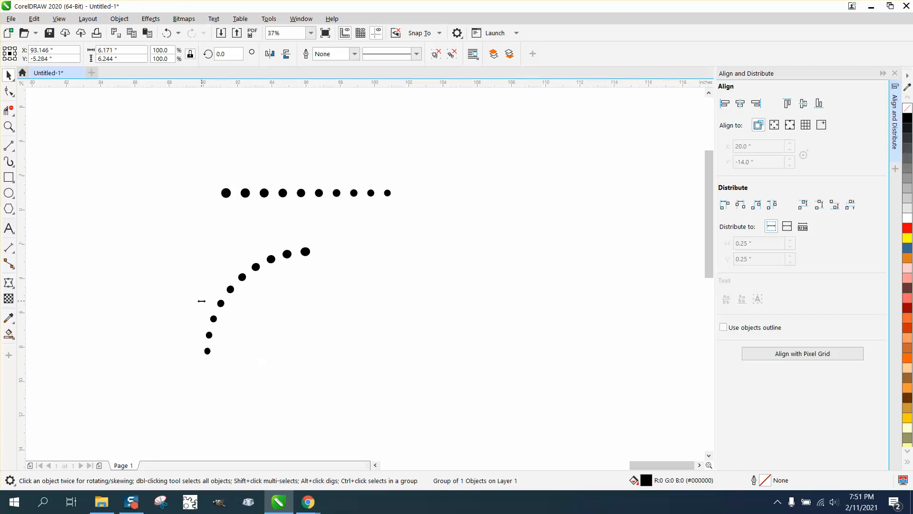
drag(201, 300, 297, 304)
key(Delete)
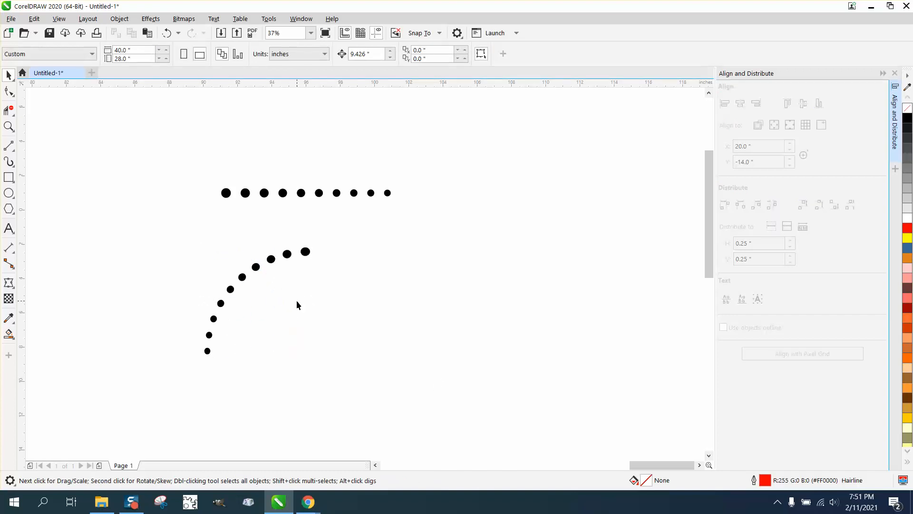
Create a horizontally mirrored copy of the curved dots, about 8.87 inches wide
click(242, 277)
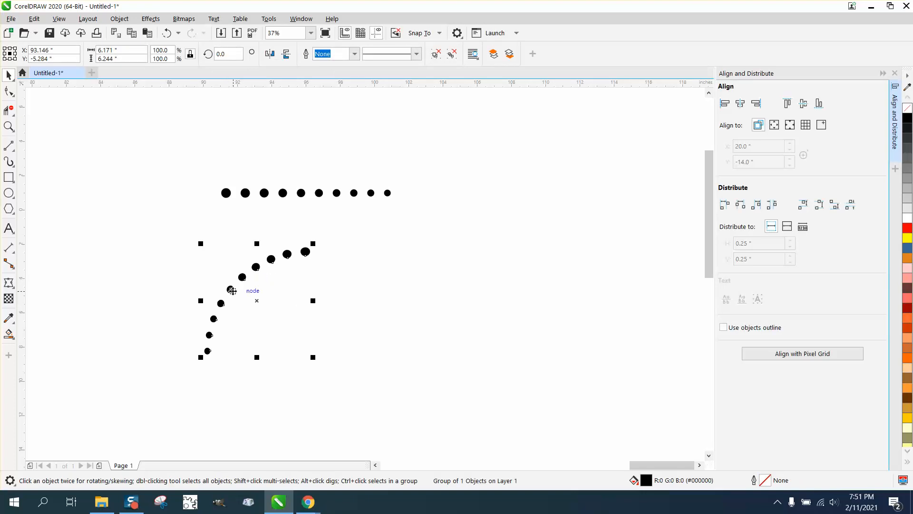
drag(200, 301, 330, 305)
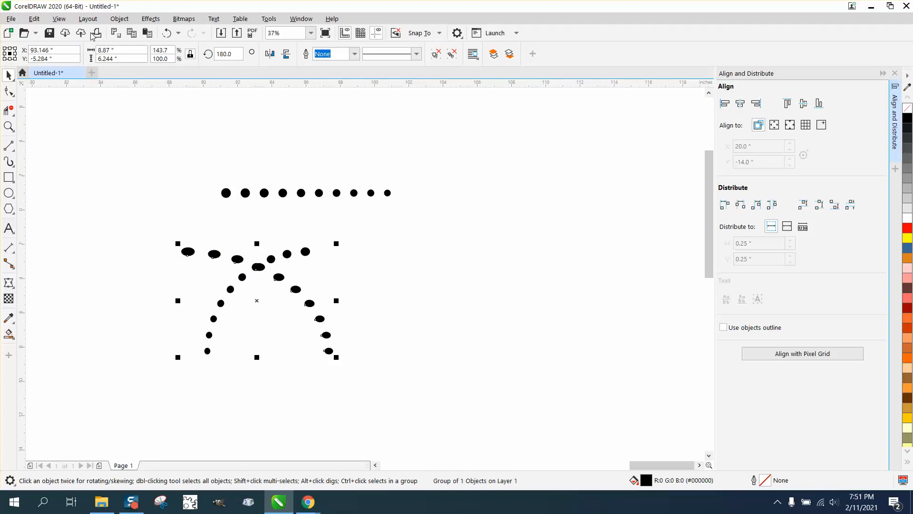
Undo the stretched mirrored copy and move the original curved dots beneath the small end of the straight dot row
click(166, 33)
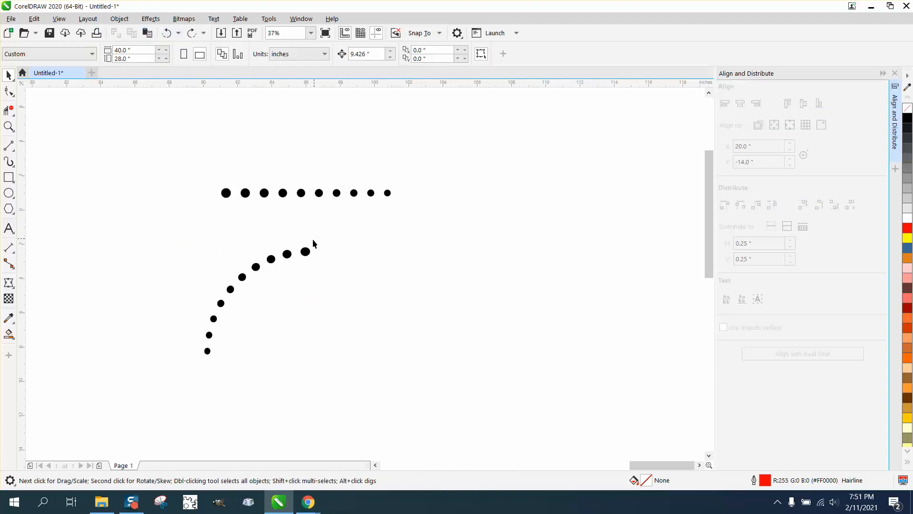
drag(311, 259, 384, 253)
right_click(384, 253)
key(Delete)
drag(305, 257, 384, 257)
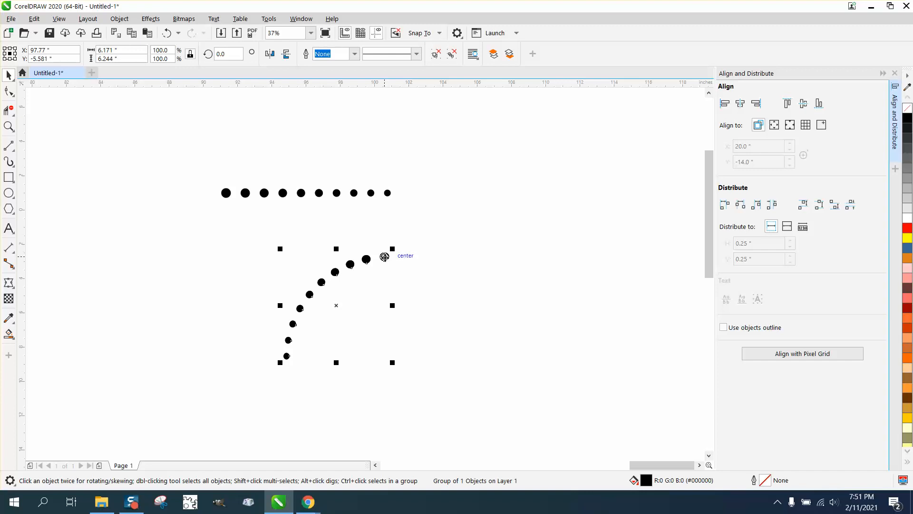
drag(279, 305, 402, 306)
key(Delete)
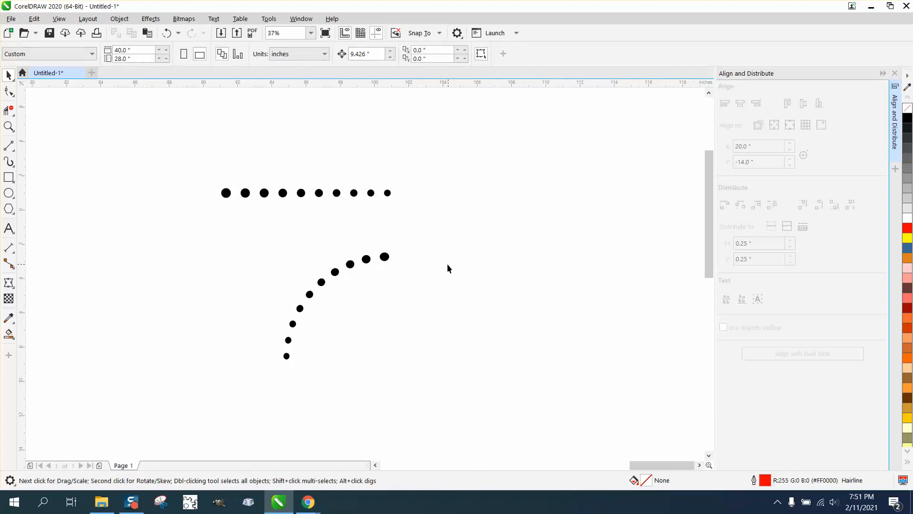
Create a horizontally mirrored copy of the curved dots and shift it 9.426 inches to the right
click(385, 259)
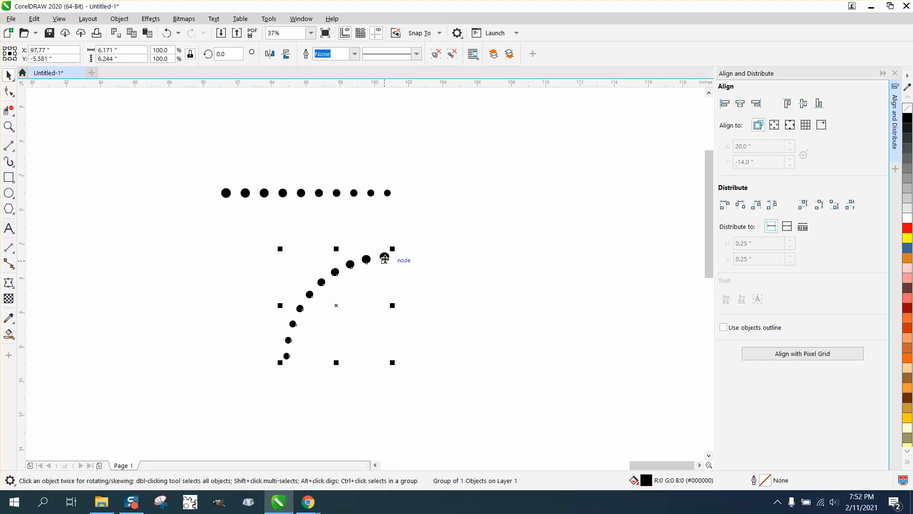
click(269, 54)
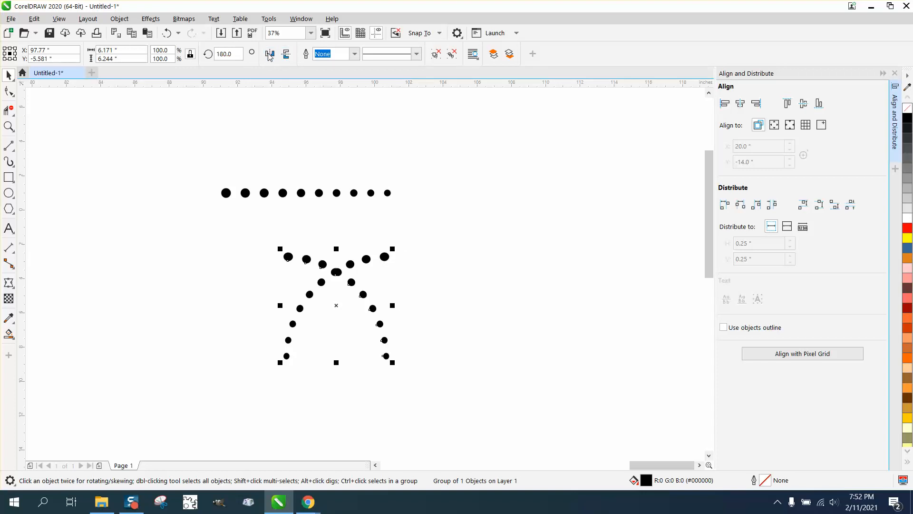
key(Right)
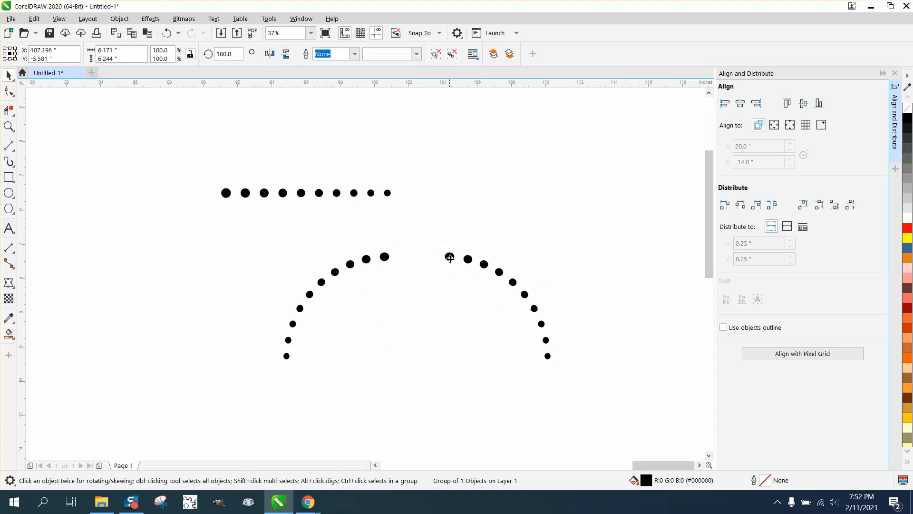
Move the mirrored curve left until its largest dot partly overlaps the largest dot of the original curve
ctrl+click(450, 257)
ctrl+click(449, 258)
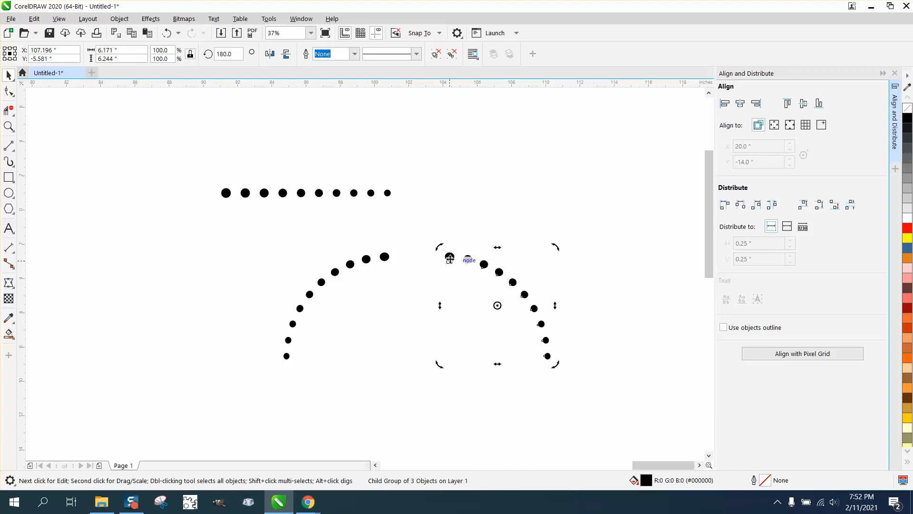
key(Escape)
click(450, 259)
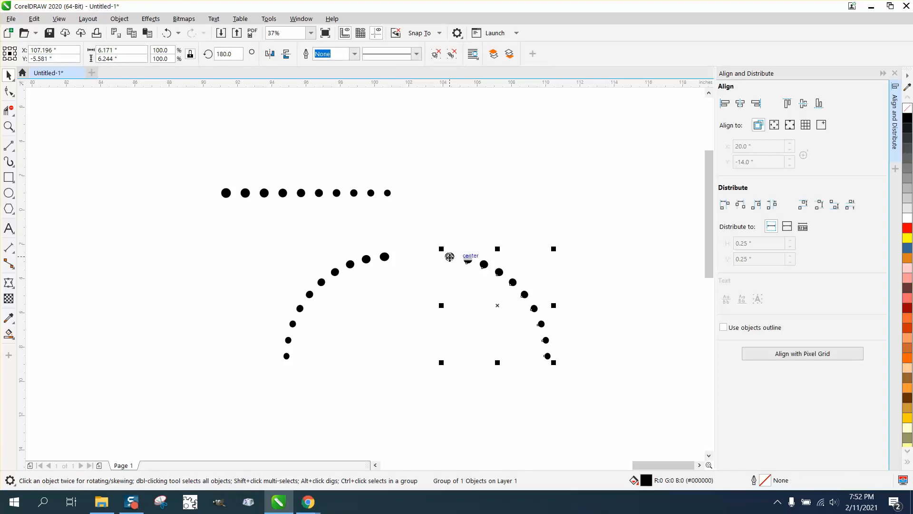
drag(449, 258, 435, 283)
Fill the mirrored curve of dots with yellow to tell it apart from the black original
click(9, 126)
click(9, 75)
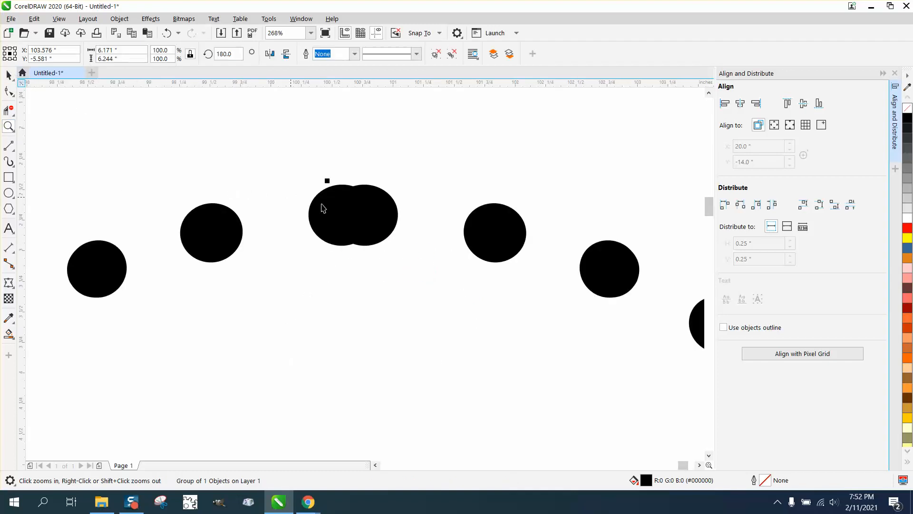
click(908, 238)
click(430, 108)
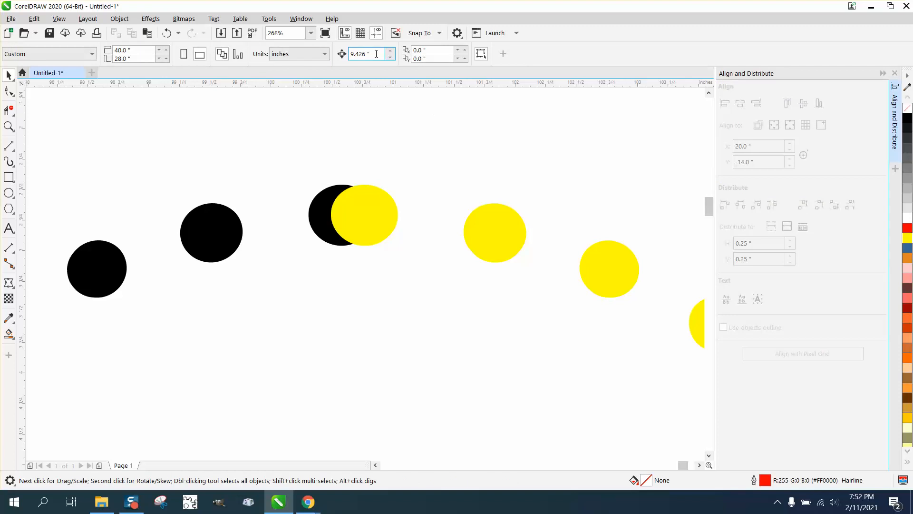
Set the nudge distance to 0.001 inches and nudge the yellow curve until its largest dot covers the black one beneath
drag(373, 55, 328, 58)
text(.001)
click(374, 215)
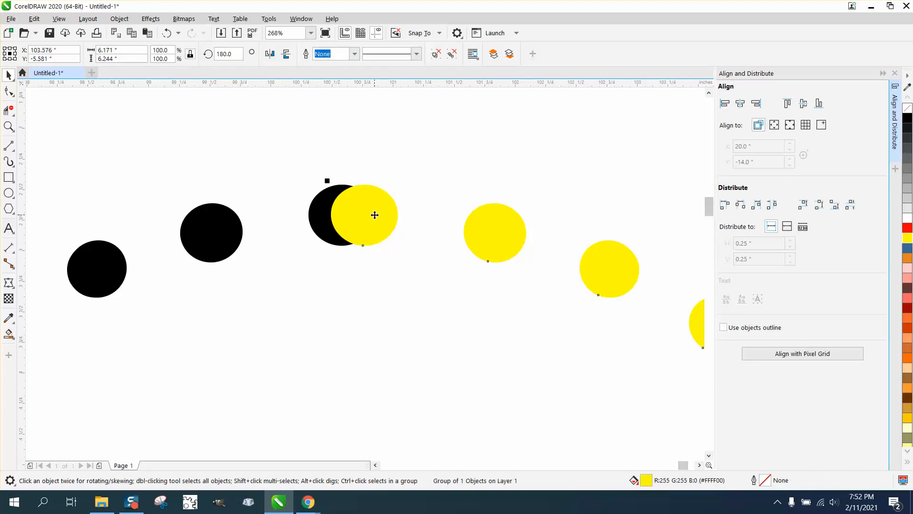
key(Left)
key(Left)
key(Left)
key(Left)
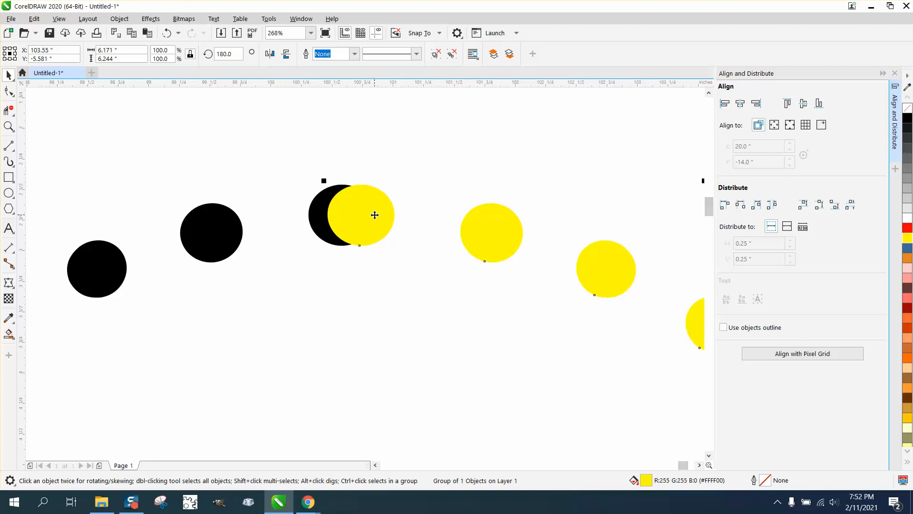
key(Left)
key(Left)
key(Left)
key(Left)
key(Left)
key(Left)
key(Left)
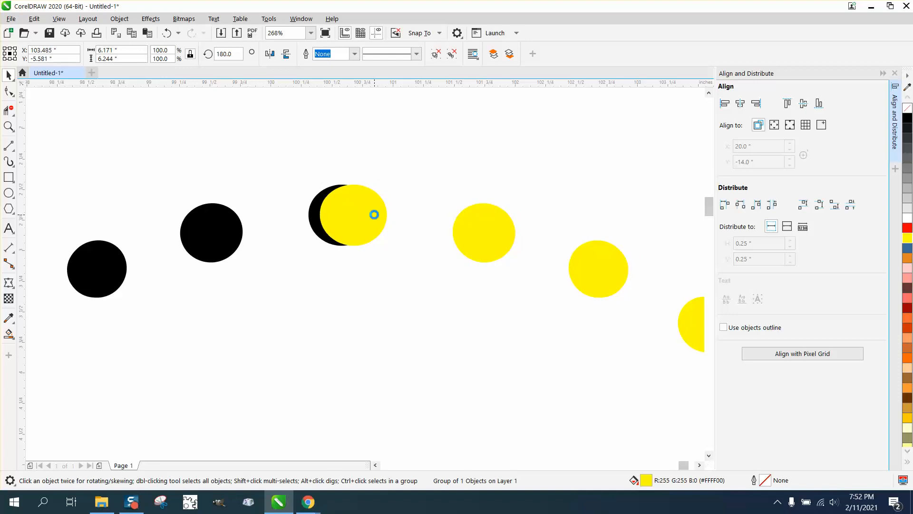
key(Left)
key(Left)
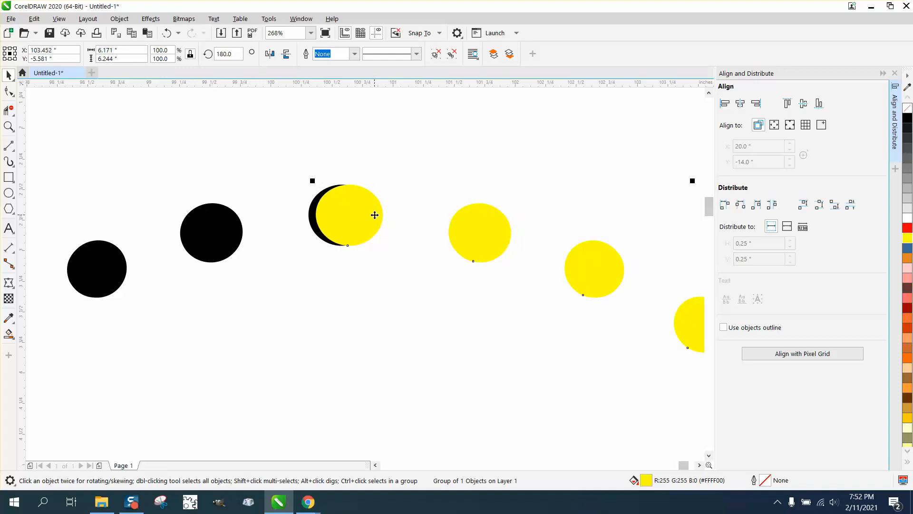
key(Down)
key(Down)
key(Down)
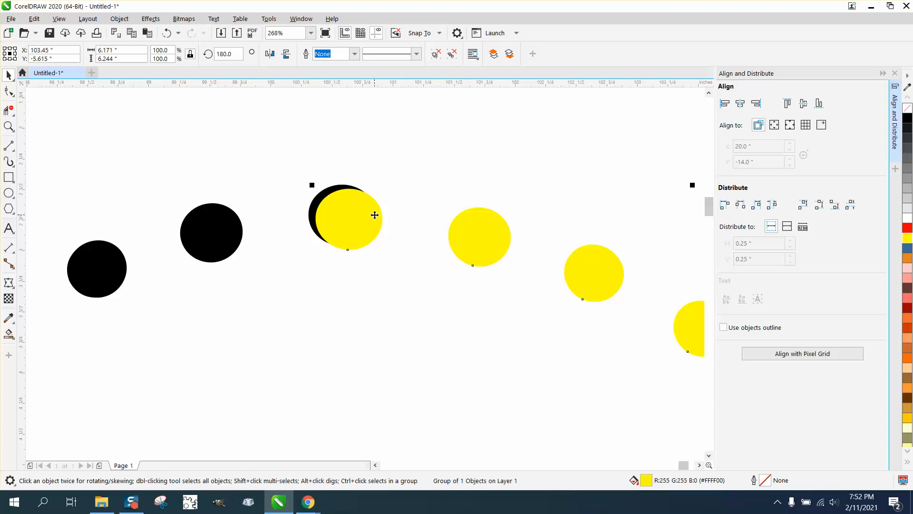
key(Up)
key(Up)
key(Up)
key(Left)
key(Left)
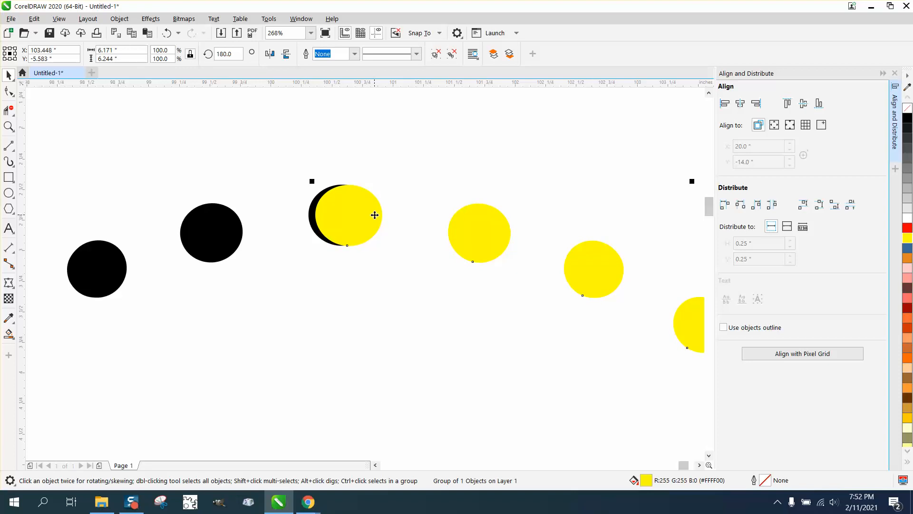
key(Left)
key(Left)
key(Left)
key(Left)
key(Left)
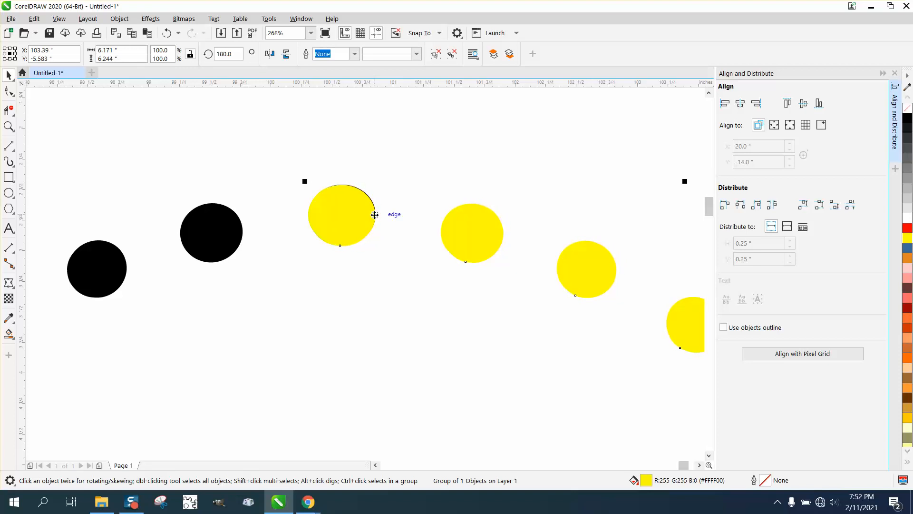
key(ctrl+Down)
key(Up)
key(Right)
key(Right)
Fill the mirrored curve with black again and group both curves into one half circle of dots
click(908, 121)
scroll(419, 161, down, 3)
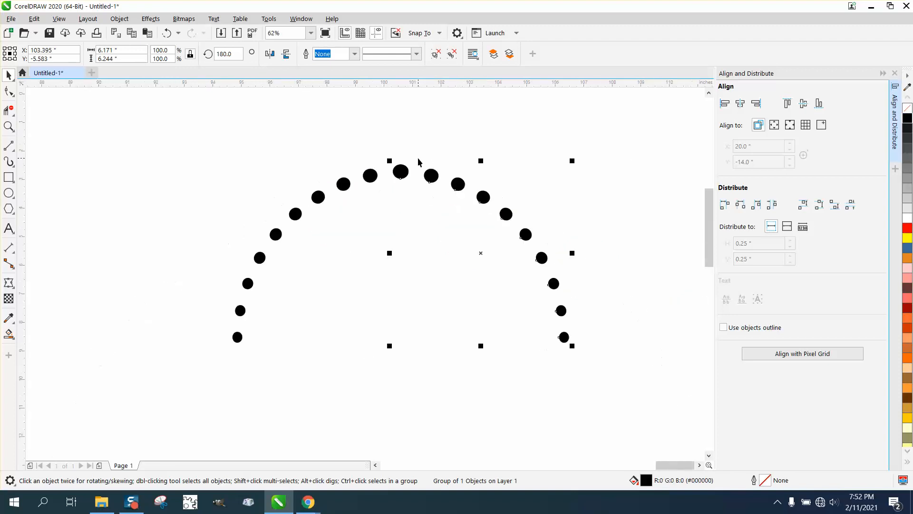
drag(138, 142, 456, 361)
drag(621, 391, 621, 391)
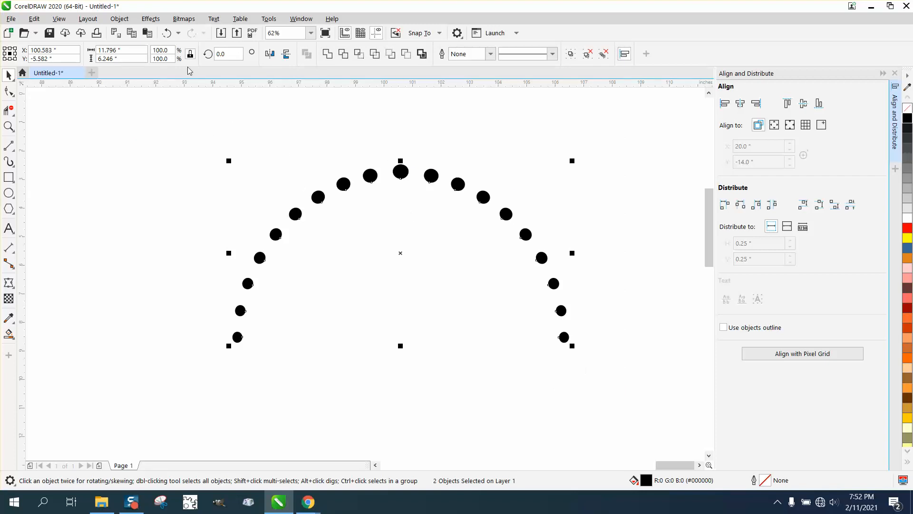
click(128, 22)
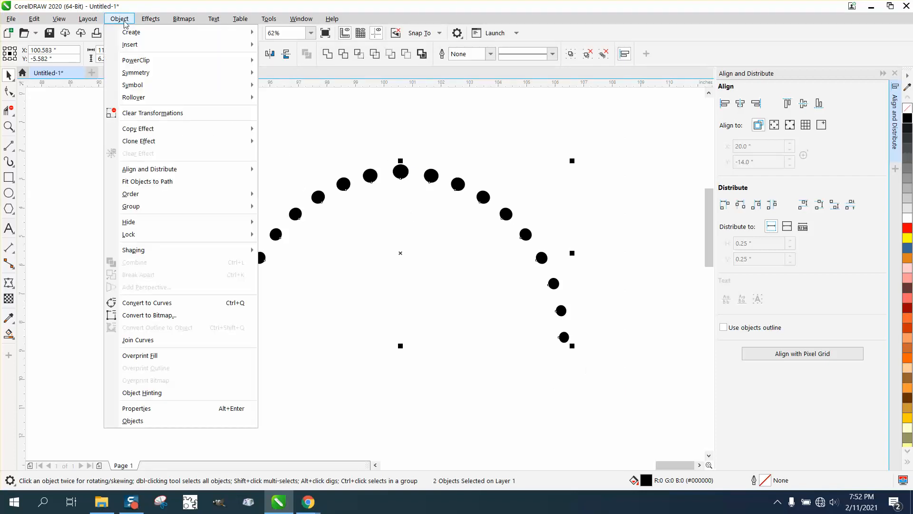
mouse_move(136, 206)
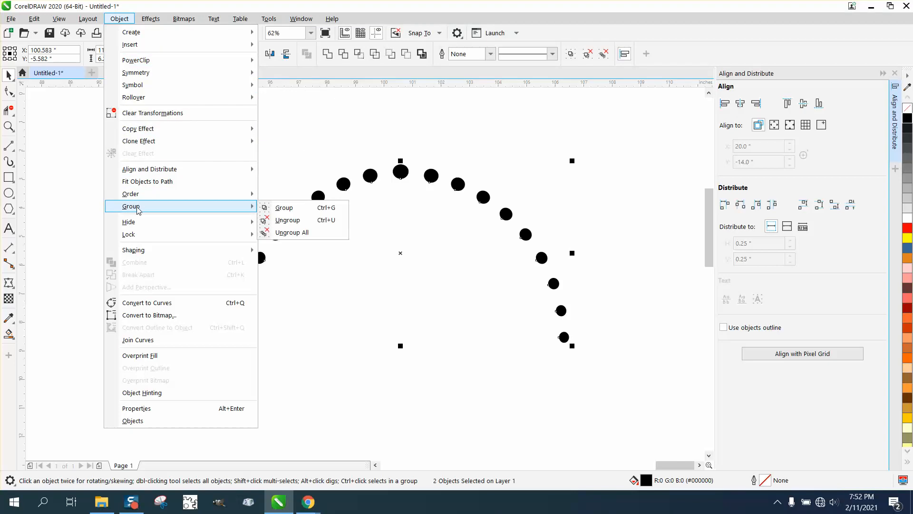
click(274, 202)
Resize the grouped half circle to 12 inches wide and 6 inches high, with the proportion lock switched off before changing the height
click(126, 50)
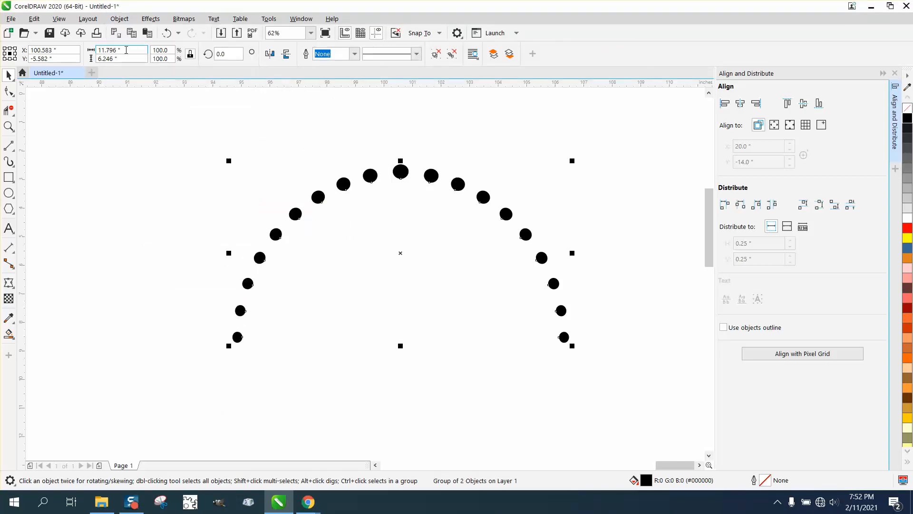
text(12)
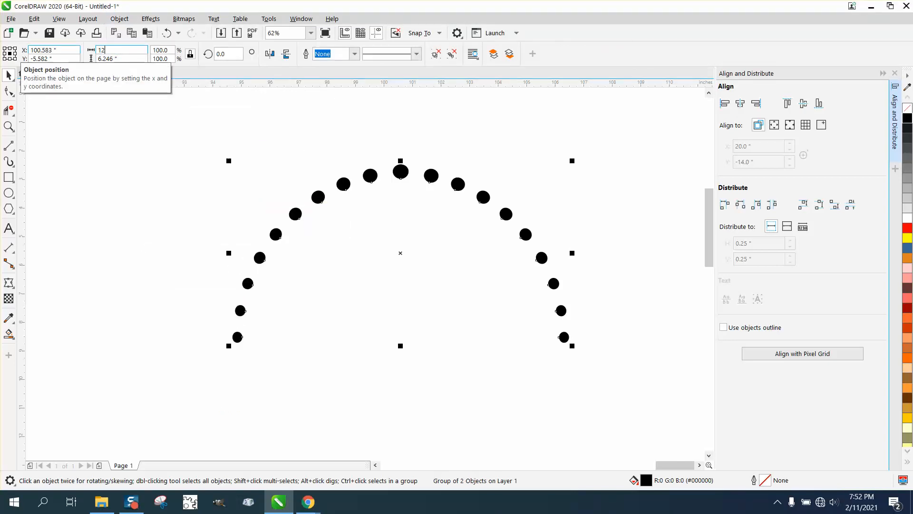
key(Return)
click(112, 58)
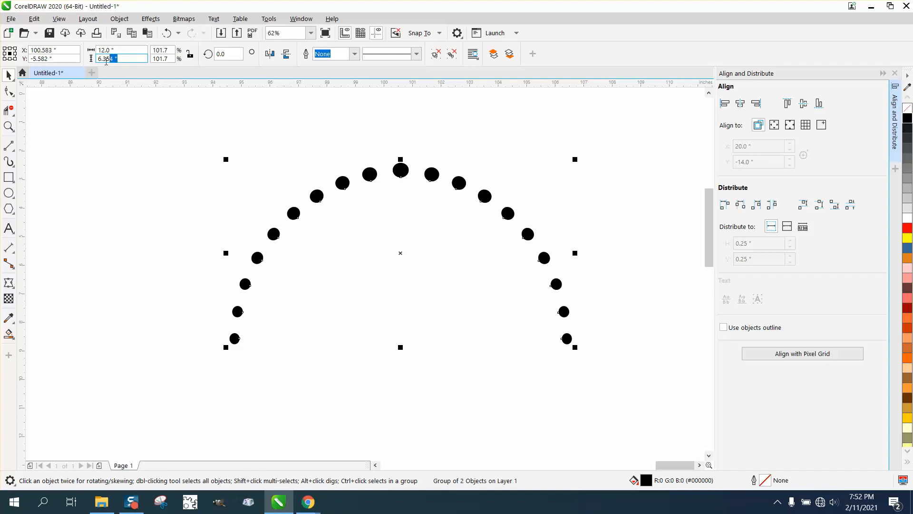
text(6)
key(Return)
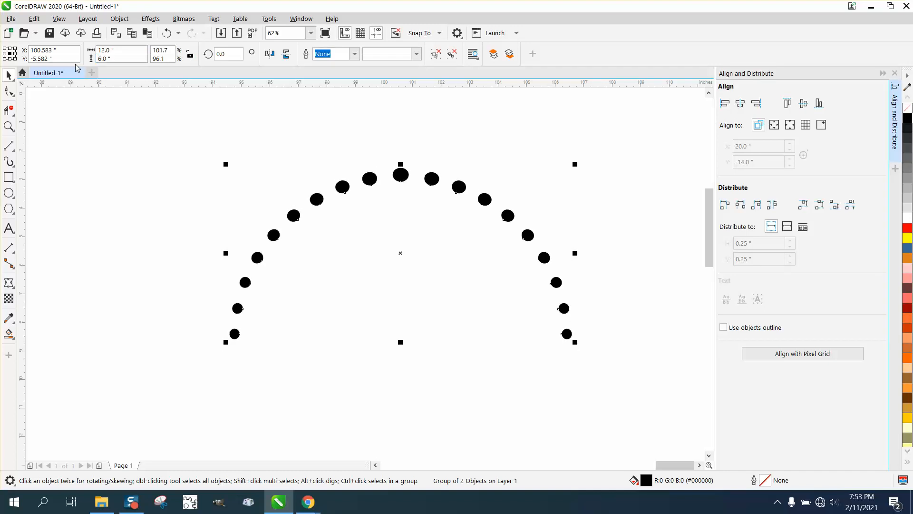
click(179, 152)
Move the half circle of dots down and to the left, centred at about X 95.98, Y -8.23 inches
scroll(285, 181, down, 2)
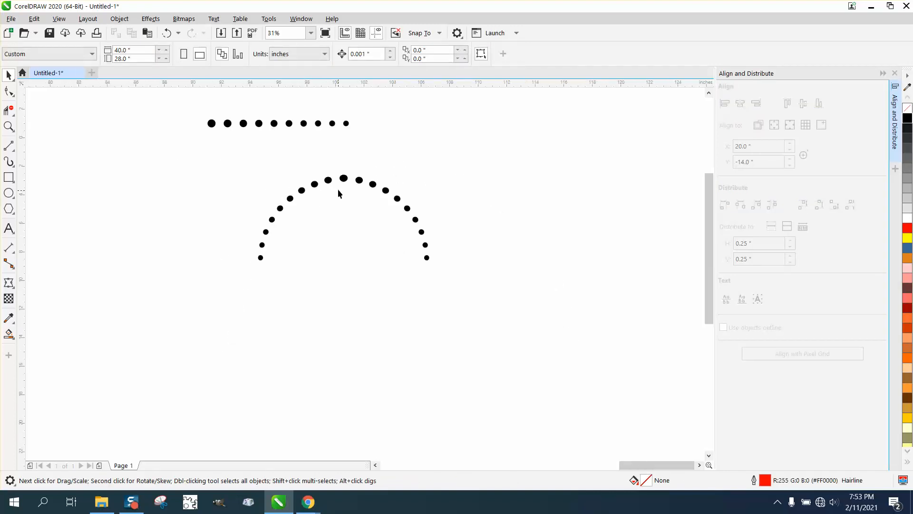
drag(343, 185, 275, 220)
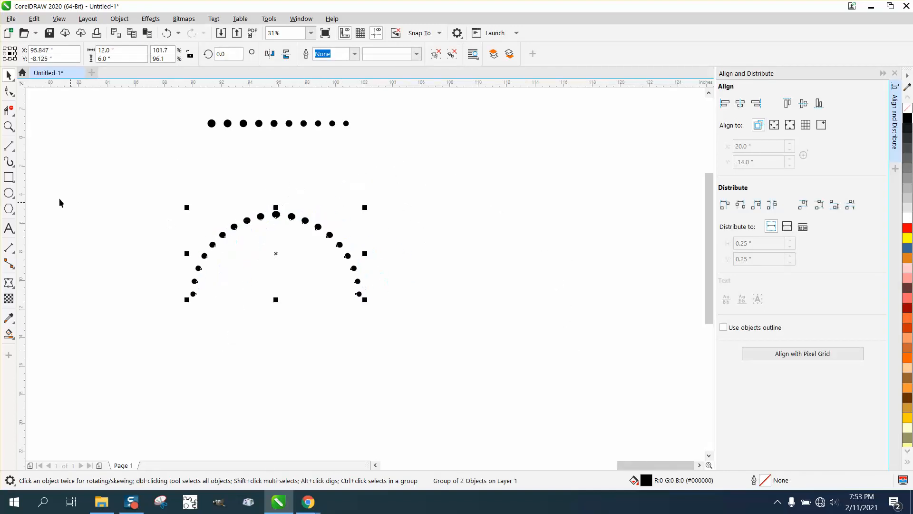
click(9, 126)
drag(169, 194, 327, 304)
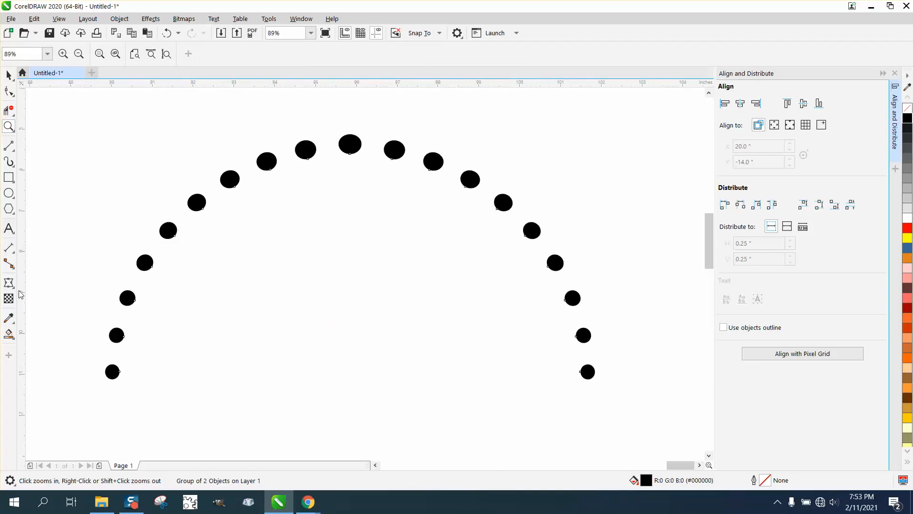
click(8, 75)
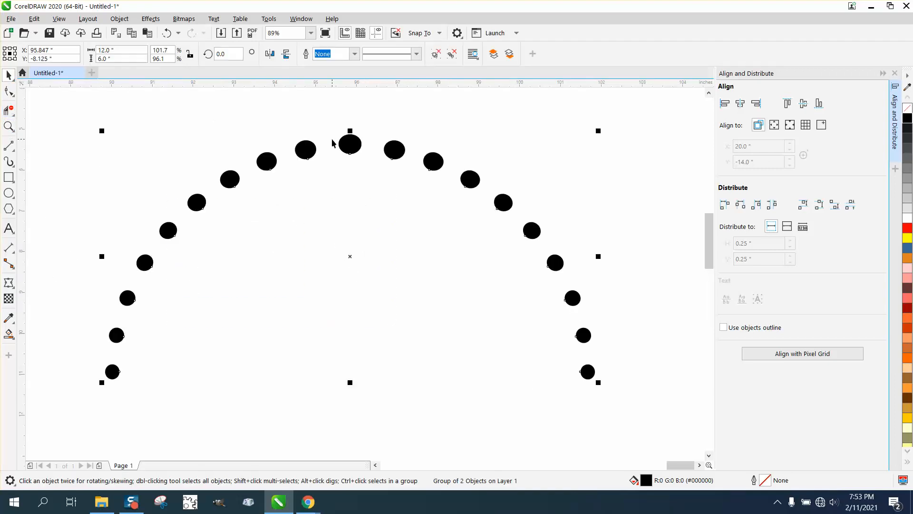
mouse_move(354, 141)
mouse_down()
mouse_move(357, 189)
mouse_move(355, 141)
mouse_up()
Create a vertically mirrored copy of the half circle and move it down so the end dots meet in a full ring
scroll(356, 141, down, 3)
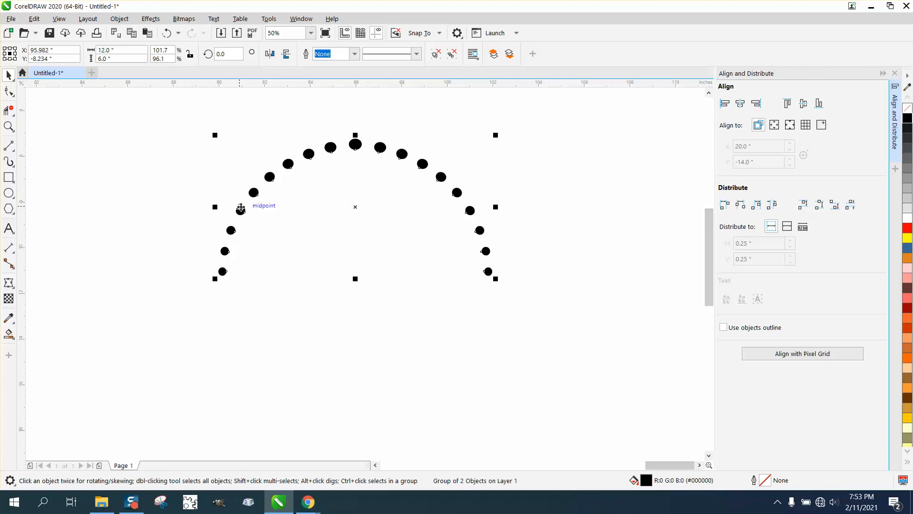
click(286, 54)
drag(356, 207, 355, 341)
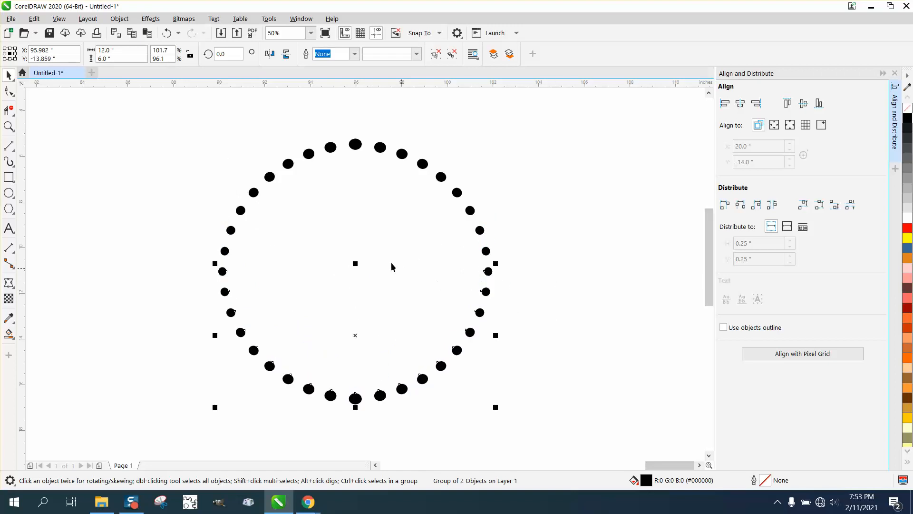
Select the upper and lower halves of the dot ring and group them
click(175, 136)
drag(512, 407, 566, 429)
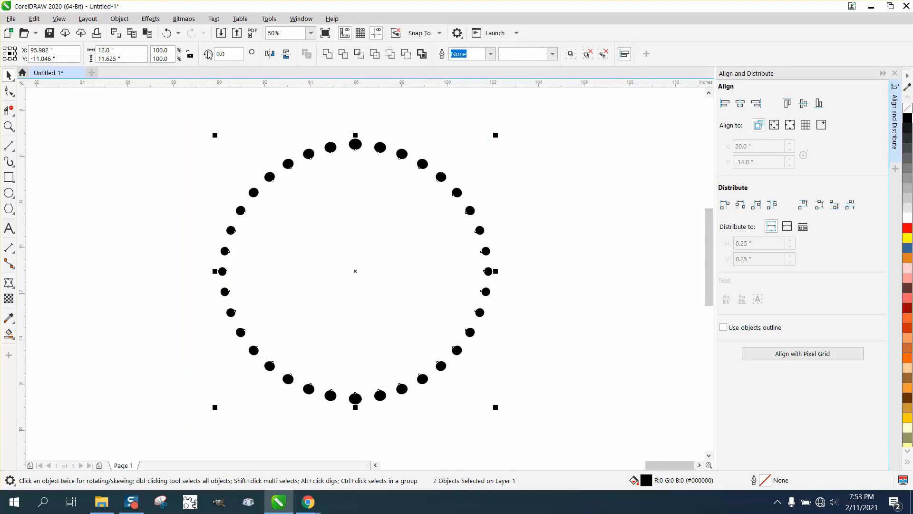
click(120, 19)
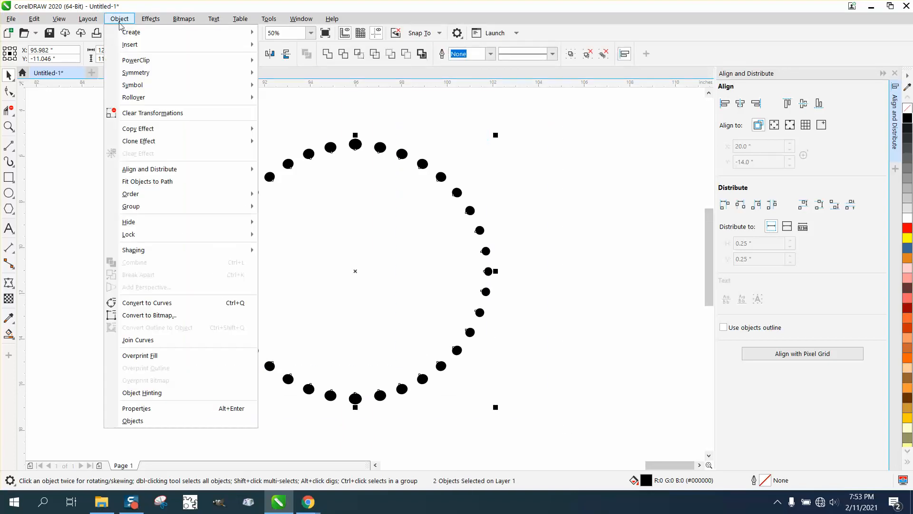
mouse_move(140, 212)
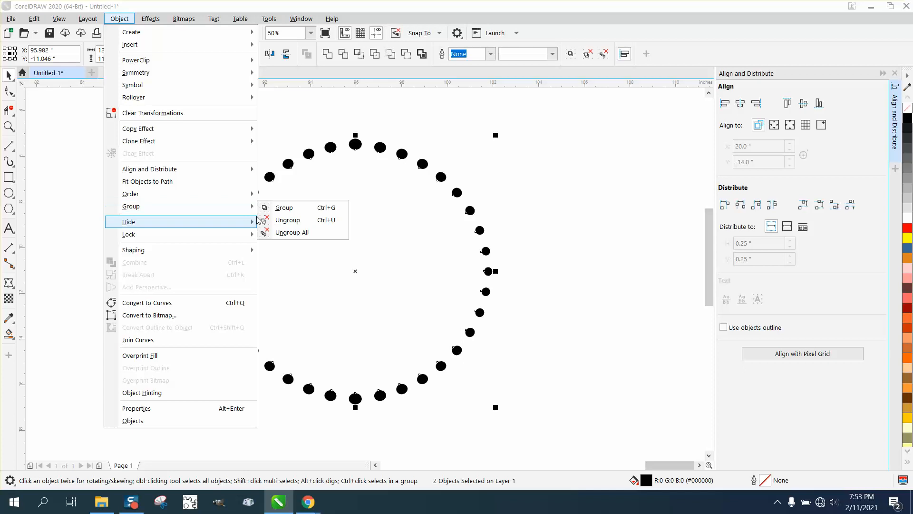
click(283, 206)
Set the height of the grouped dot ring to 12 inches and deselect it
click(135, 58)
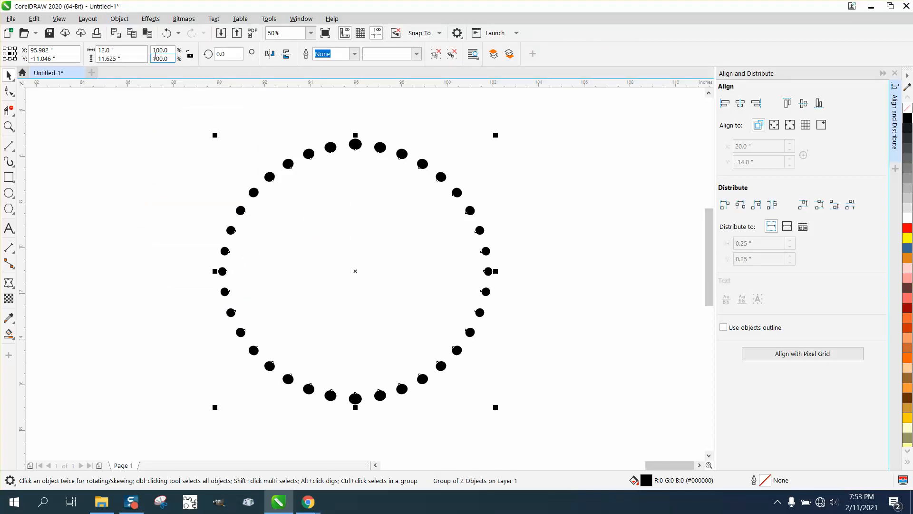
text(12)
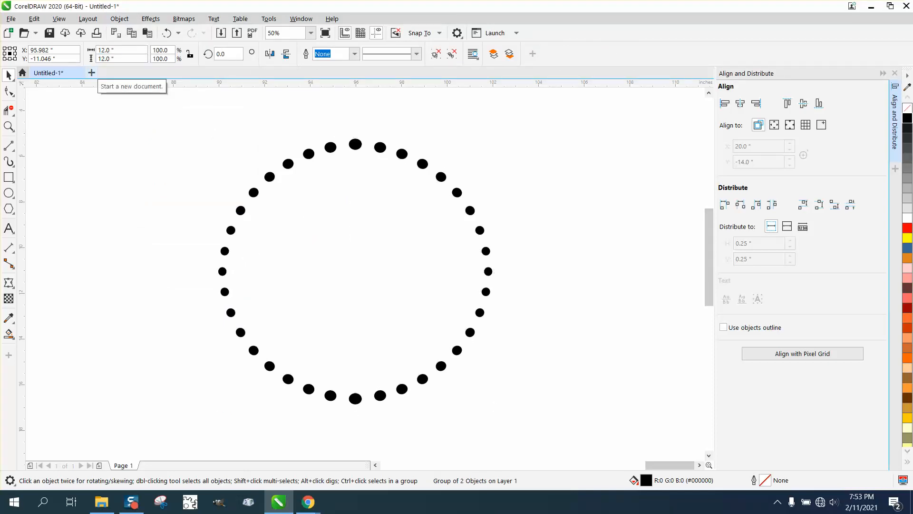
key(Return)
click(504, 197)
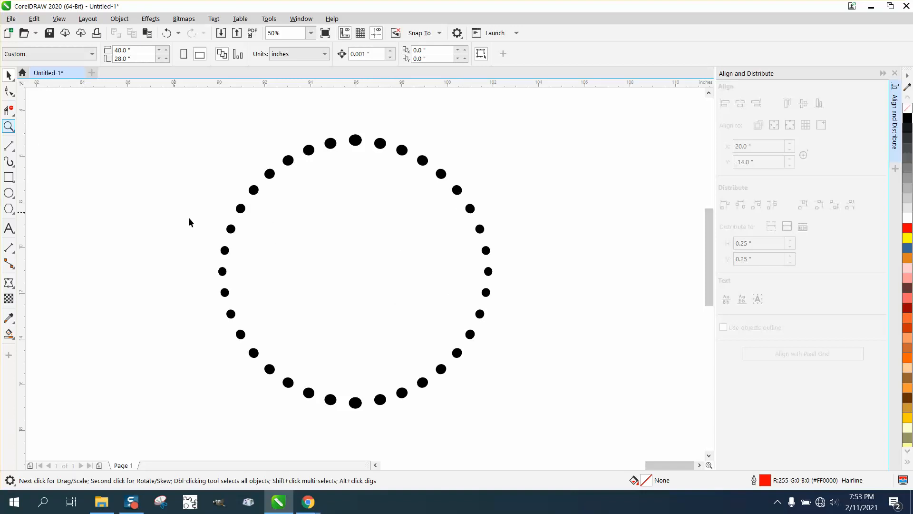
Examine the shape and spacing of the dots around the full ring
click(9, 126)
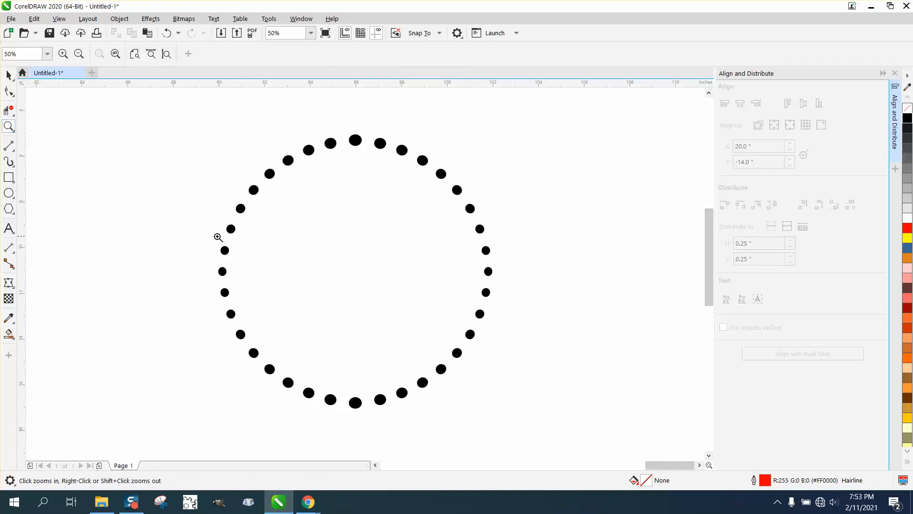
drag(209, 241, 277, 284)
scroll(247, 242, down, 5)
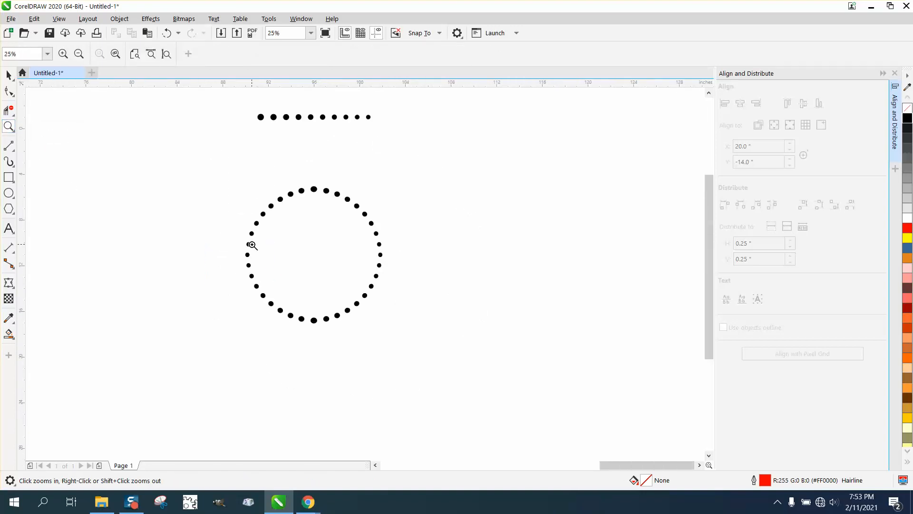
drag(228, 180, 452, 344)
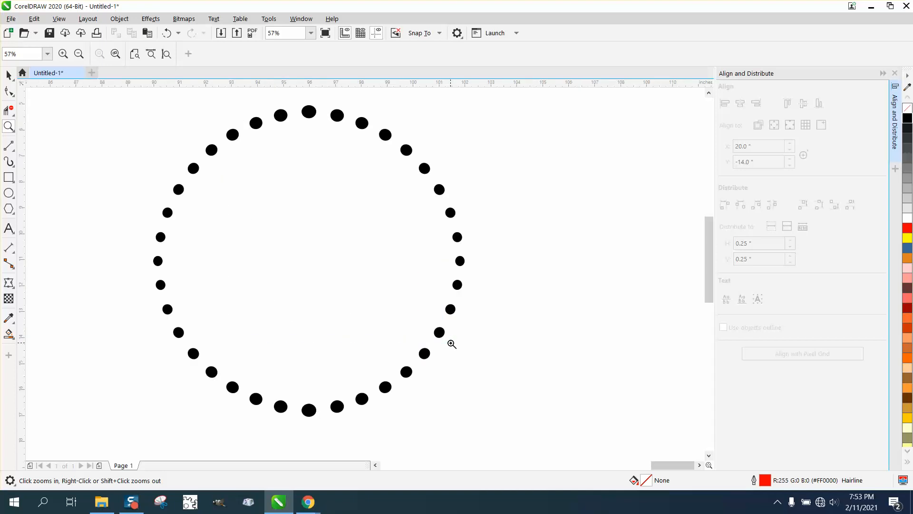